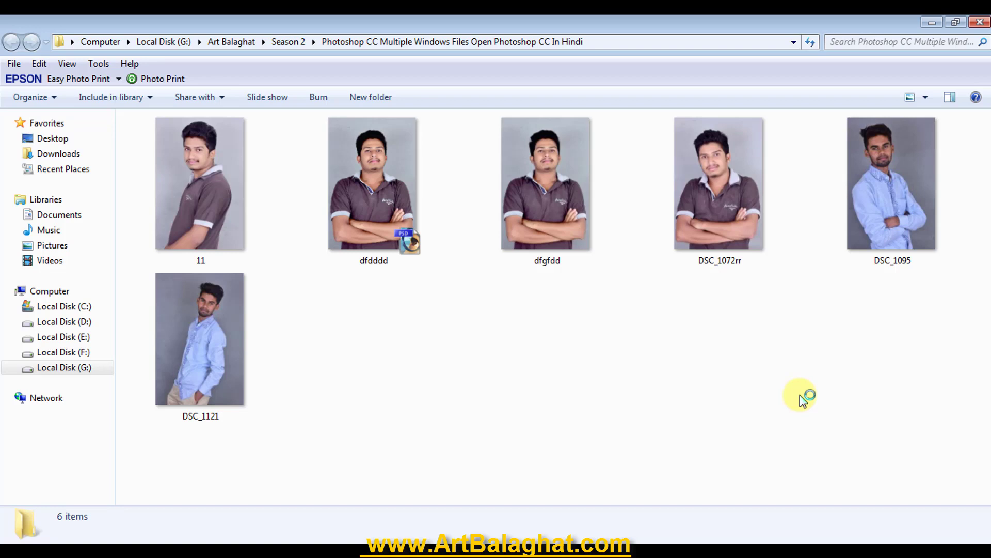
Leave the six-portrait folder in Explorer for the empty Photoshop CS3 workspace
{"action": "left_click", "coordinate": [402, 414]}
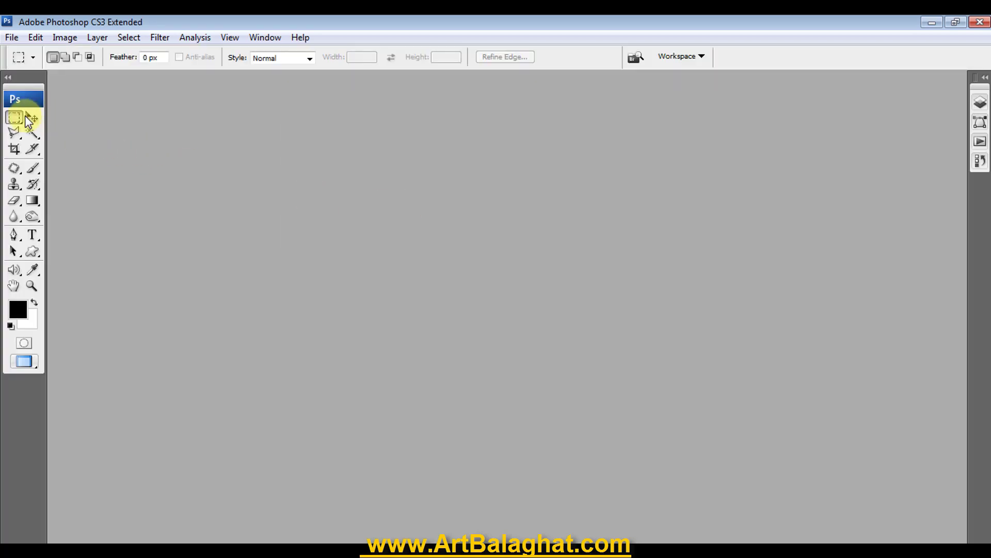
Select the Move tool, collapse the toolbox to a single column, and open Help > System Info
{"action": "left_click", "coordinate": [31, 118]}
{"action": "left_click", "coordinate": [8, 76]}
{"action": "left_click", "coordinate": [313, 37]}
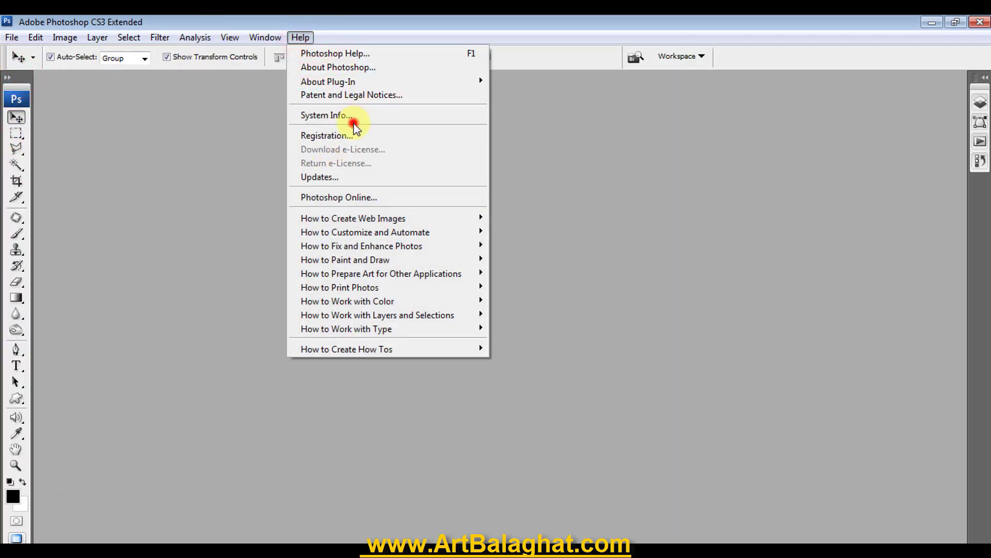
{"action": "left_click", "coordinate": [356, 117]}
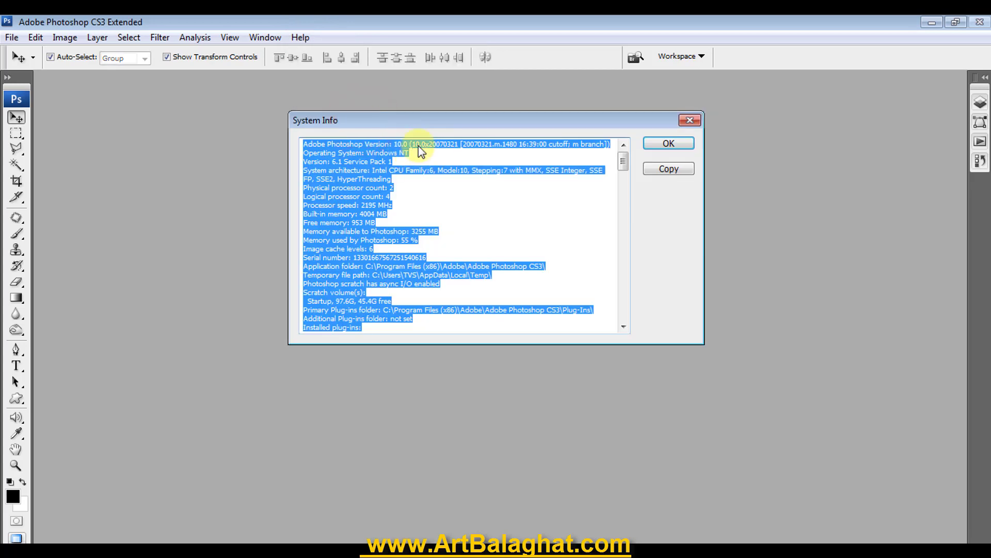
Check the Photoshop version 10.0 line in System Info, then close the report
{"action": "left_click", "coordinate": [418, 147]}
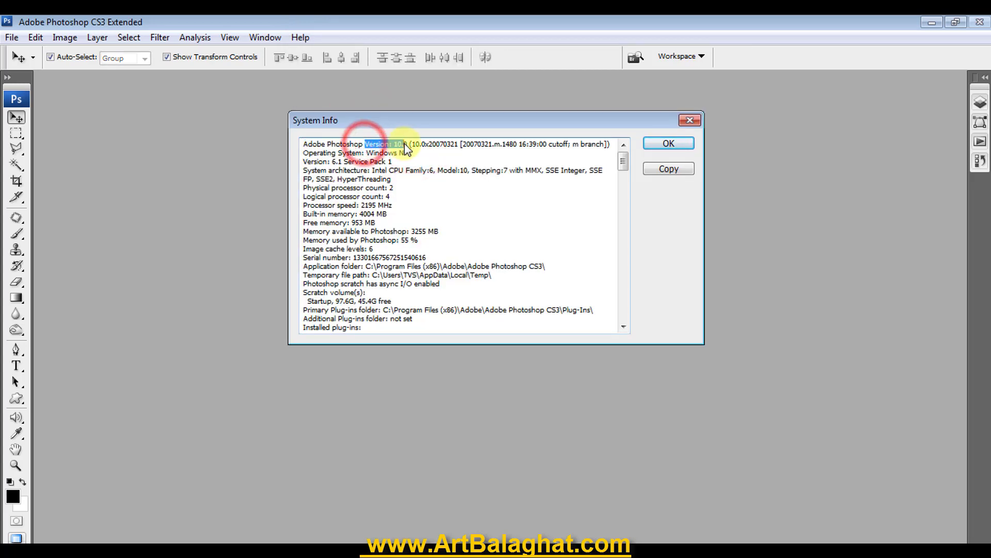
{"action": "left_click_drag", "start_coordinate": [404, 143], "coordinate": [407, 144]}
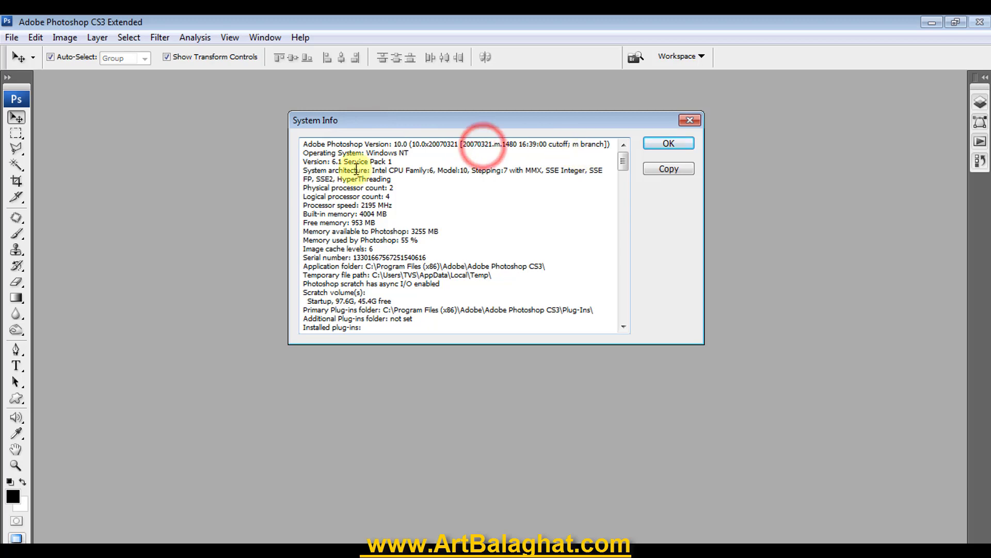
{"action": "left_click_drag", "start_coordinate": [323, 154], "coordinate": [438, 233]}
{"action": "left_click", "coordinate": [454, 235]}
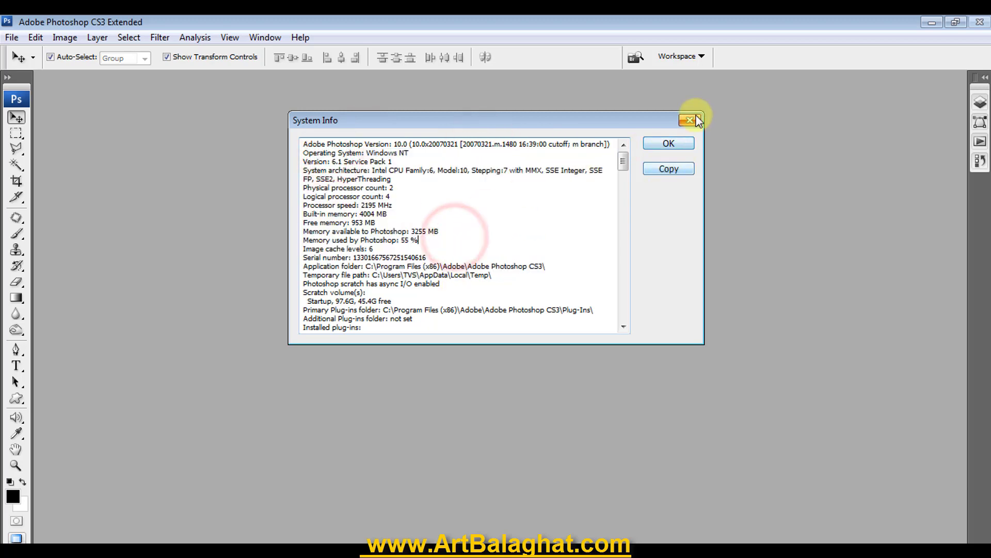
{"action": "left_click", "coordinate": [690, 120]}
{"action": "left_click", "coordinate": [10, 38]}
Create a new blank document from the 6 × 4 inch Photo preset
{"action": "left_click", "coordinate": [23, 53]}
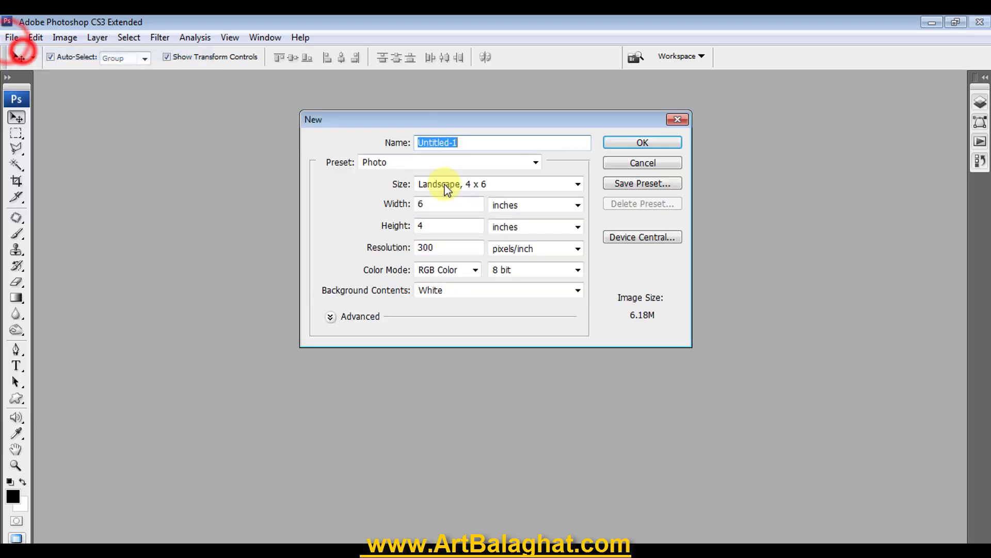
{"action": "left_click", "coordinate": [447, 162]}
{"action": "left_click", "coordinate": [641, 142]}
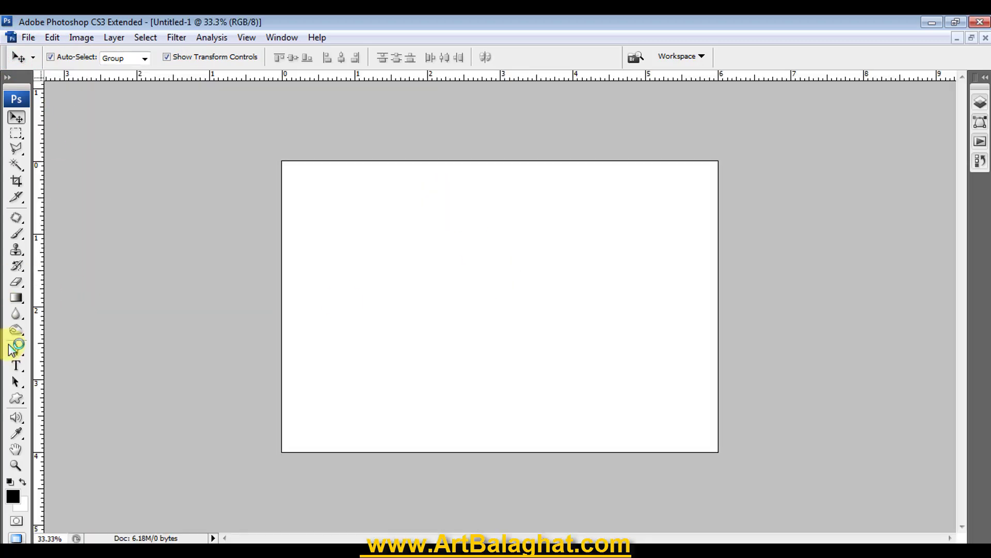
Fill the canvas with a radial gradient, then redo it reversed
{"action": "left_click", "coordinate": [16, 297]}
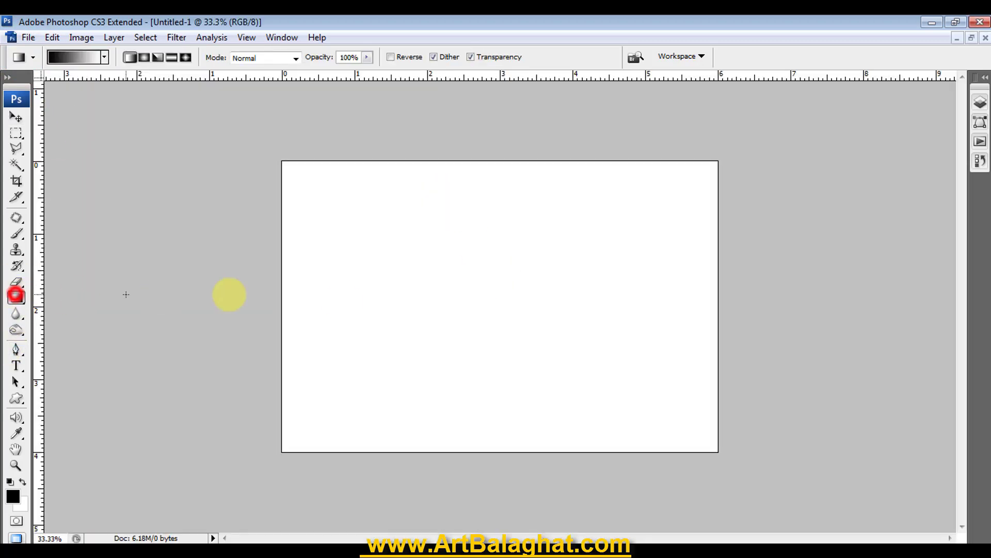
{"action": "left_click_drag", "start_coordinate": [321, 188], "coordinate": [706, 454]}
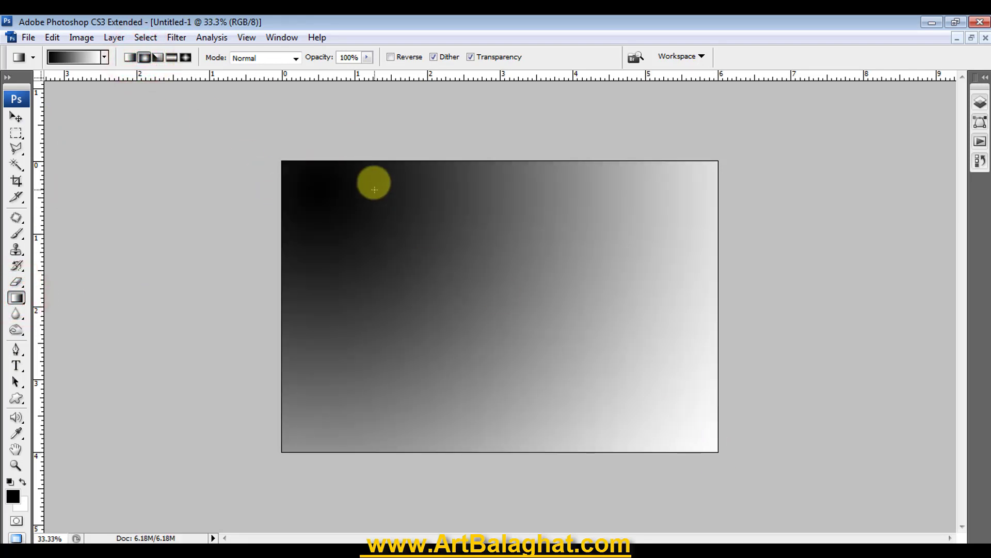
{"action": "left_click_drag", "start_coordinate": [325, 211], "coordinate": [758, 480]}
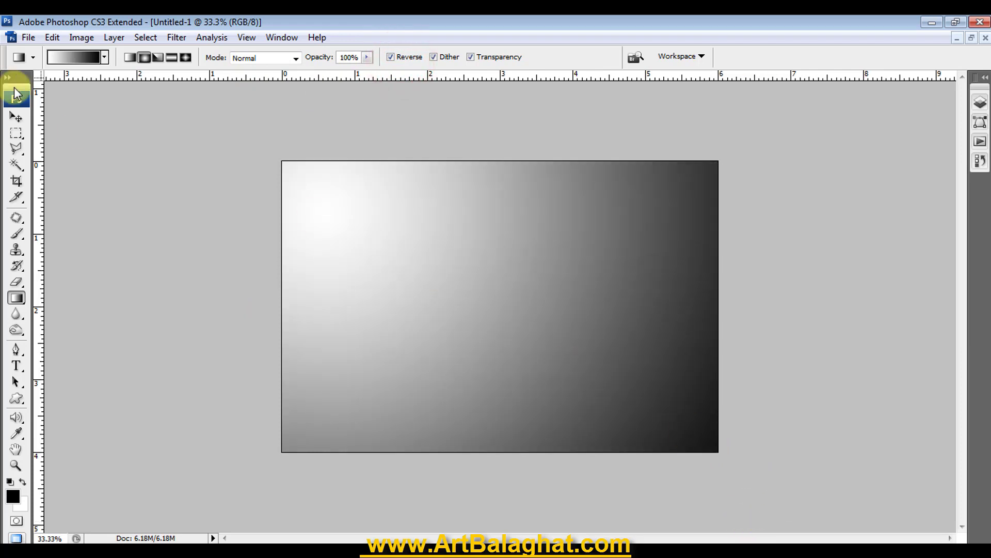
Close the gradient document without saving and return to the photo folder
{"action": "left_click", "coordinate": [16, 116]}
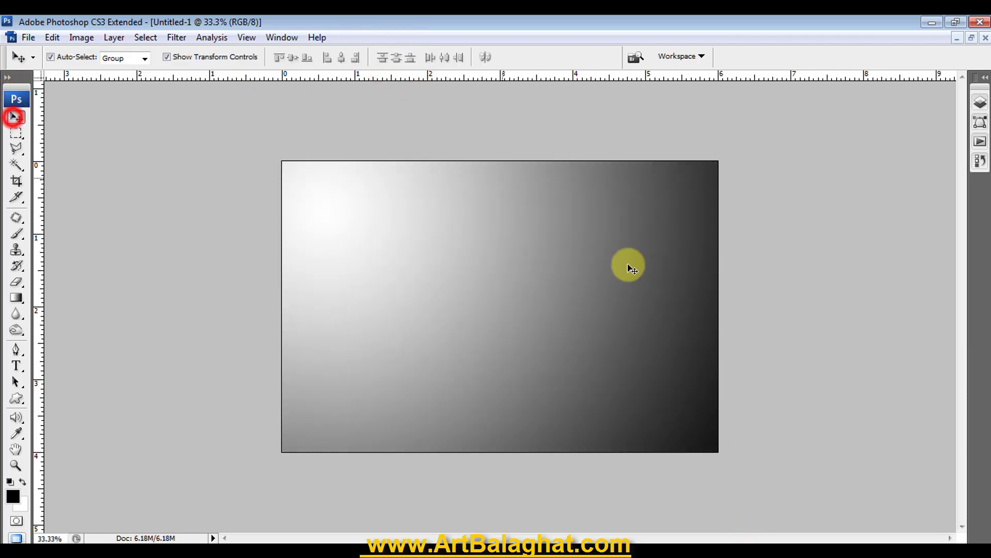
{"action": "left_click", "coordinate": [974, 38]}
{"action": "left_click", "coordinate": [490, 83]}
{"action": "left_click", "coordinate": [519, 229]}
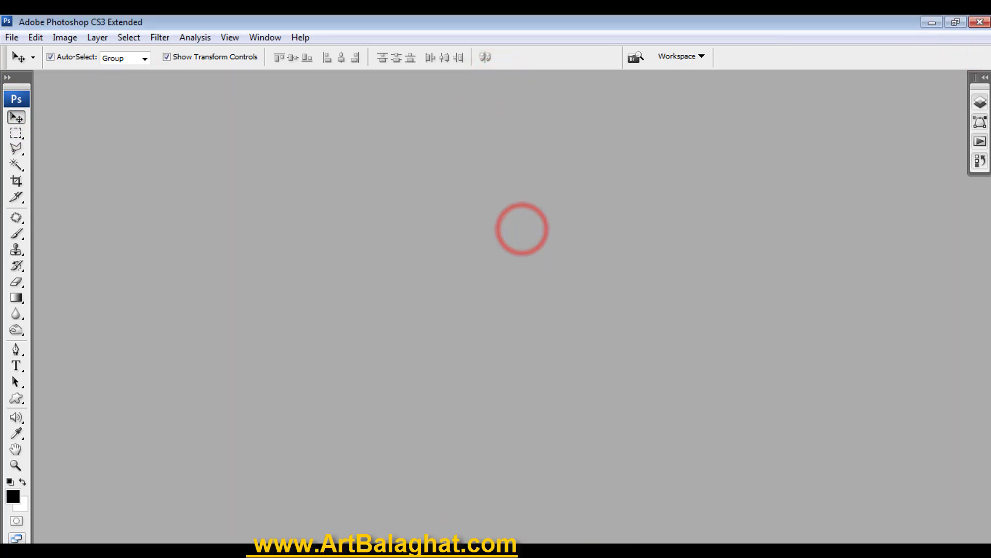
{"action": "left_click", "coordinate": [596, 356]}
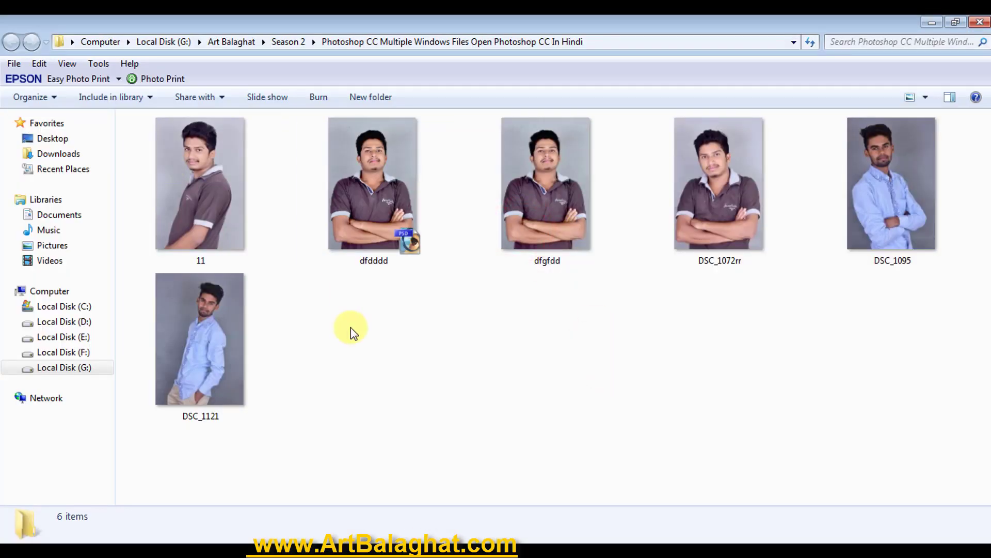
Select dfdddd through DSC_1095 plus photo 11 and drag all five into Photoshop CS3
{"action": "left_click_drag", "start_coordinate": [351, 327], "coordinate": [919, 159]}
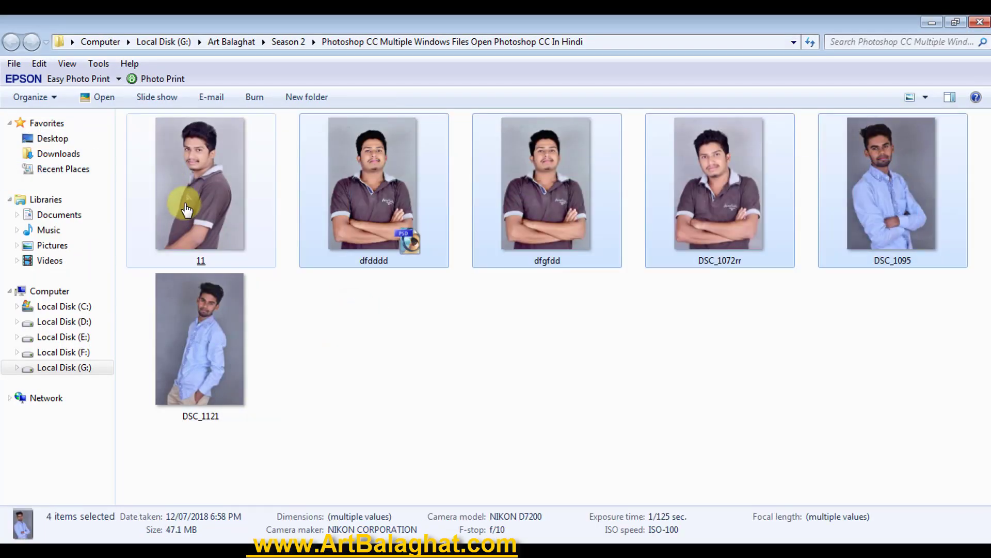
{"action": "left_click", "coordinate": [187, 209], "text": "ctrl"}
{"action": "mouse_move", "coordinate": [222, 258]}
{"action": "left_mouse_down"}
{"action": "mouse_move", "coordinate": [330, 499]}
{"action": "mouse_move", "coordinate": [358, 262]}
{"action": "left_mouse_up"}
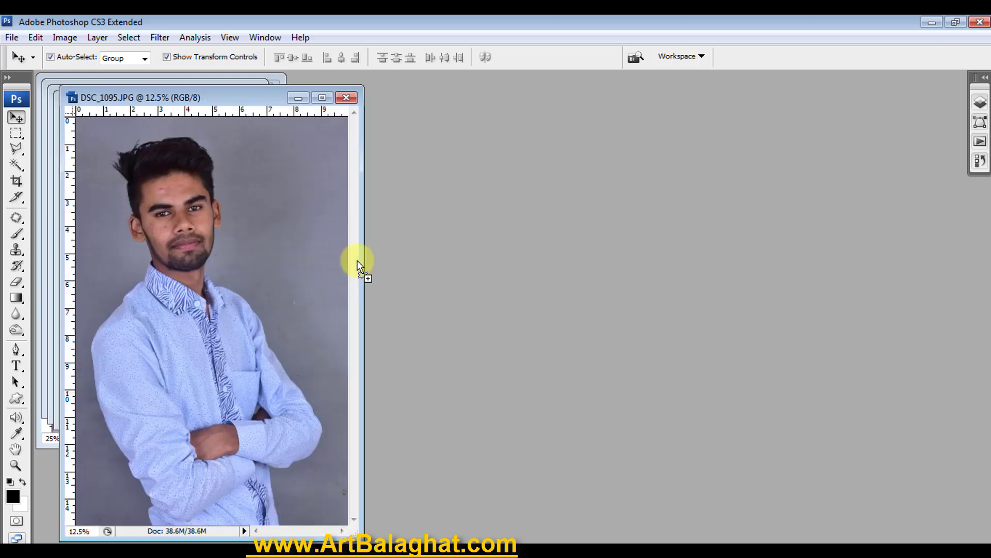
Spread the DSC_1095, DSC_1072rr, dfgfdd, dfdddd and 11 windows across the workspace
{"action": "left_click_drag", "start_coordinate": [224, 98], "coordinate": [695, 152]}
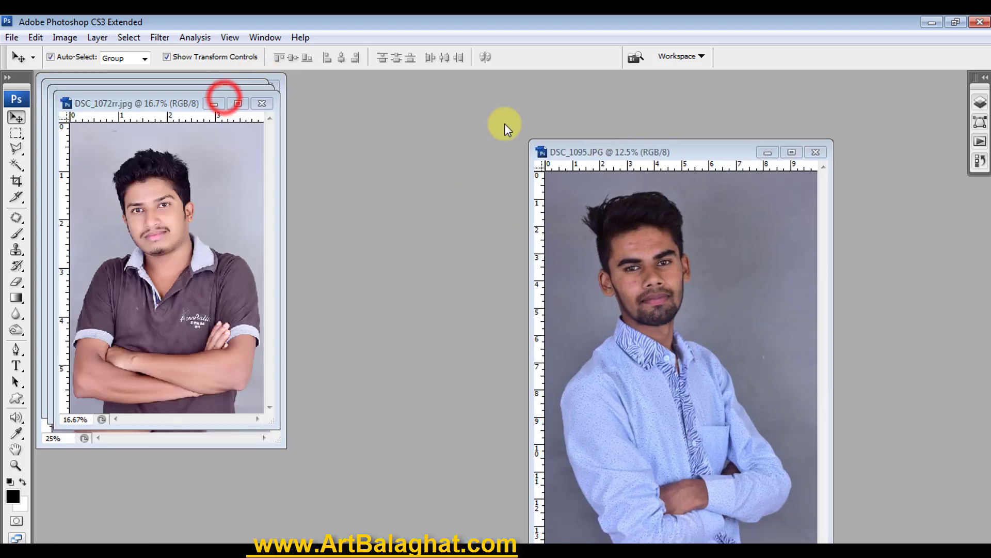
{"action": "left_click_drag", "start_coordinate": [154, 98], "coordinate": [383, 108]}
{"action": "left_click", "coordinate": [137, 96]}
{"action": "left_click_drag", "start_coordinate": [137, 96], "coordinate": [258, 235]}
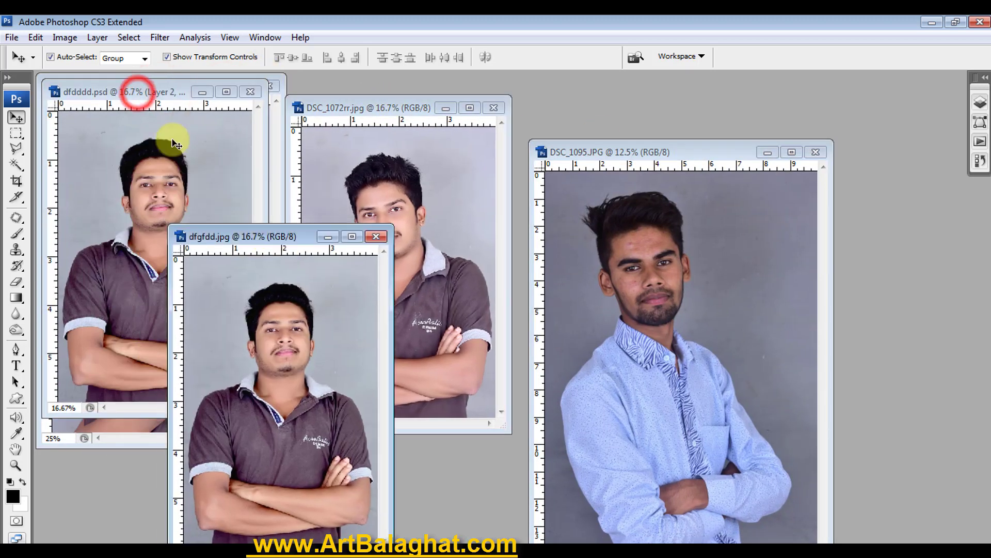
{"action": "mouse_move", "coordinate": [143, 102]}
{"action": "left_mouse_down"}
{"action": "mouse_move", "coordinate": [537, 256]}
{"action": "mouse_move", "coordinate": [521, 236]}
{"action": "left_mouse_up"}
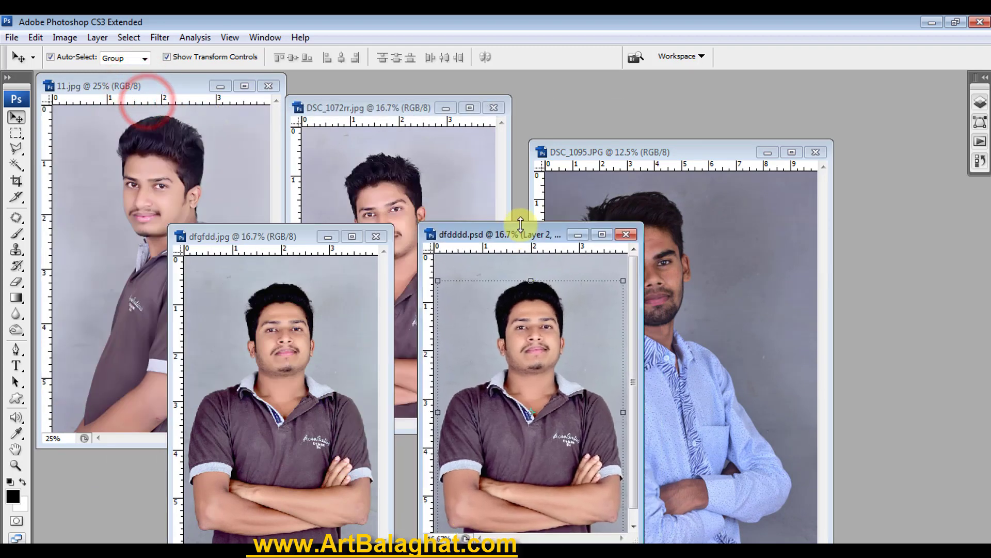
{"action": "left_click_drag", "start_coordinate": [602, 150], "coordinate": [695, 118]}
{"action": "left_click_drag", "start_coordinate": [109, 92], "coordinate": [87, 104]}
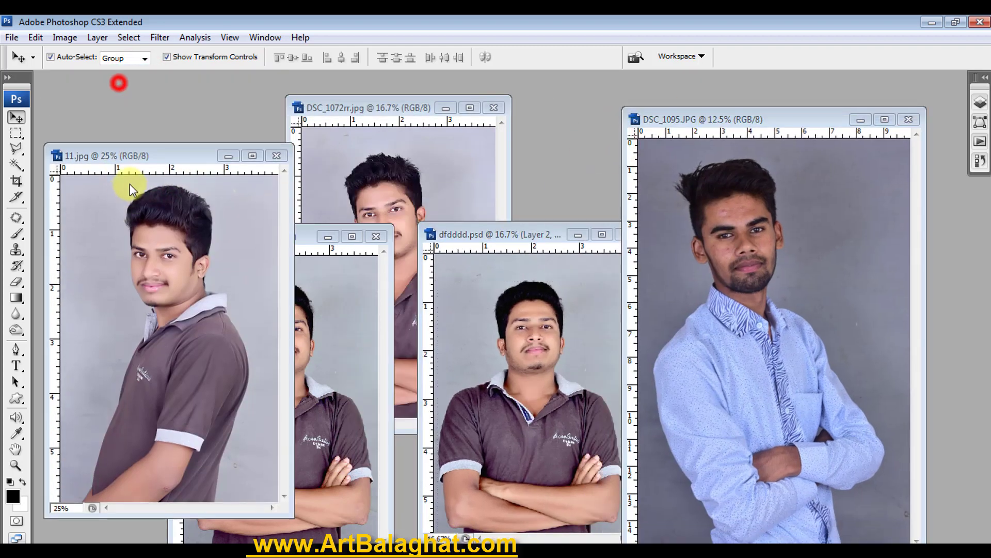
Nudge the dfgfdd and dfdddd windows into place, then quit Photoshop CS3 via File > Exit
{"action": "left_click_drag", "start_coordinate": [297, 235], "coordinate": [251, 218]}
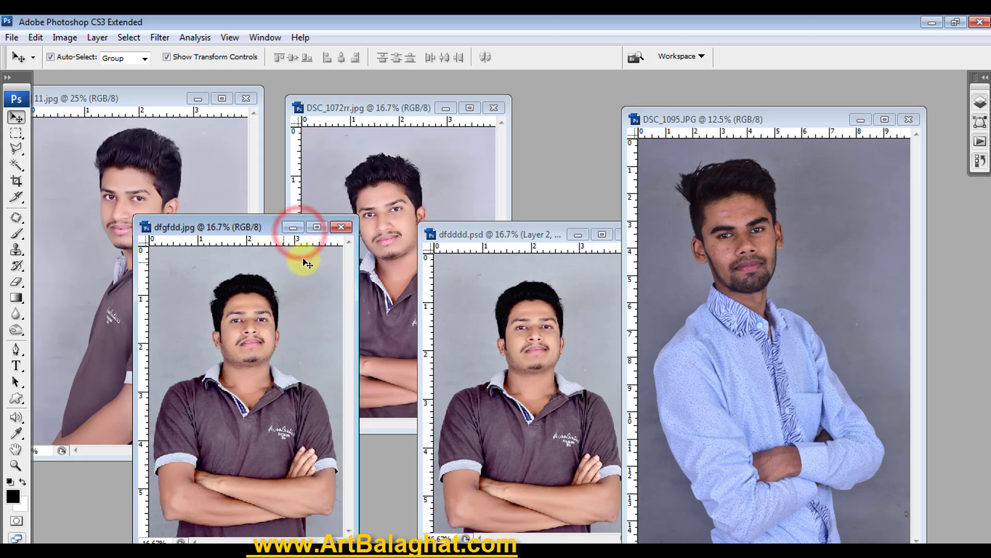
{"action": "mouse_move", "coordinate": [470, 235]}
{"action": "left_mouse_down"}
{"action": "mouse_move", "coordinate": [433, 201]}
{"action": "mouse_move", "coordinate": [438, 212]}
{"action": "left_mouse_up"}
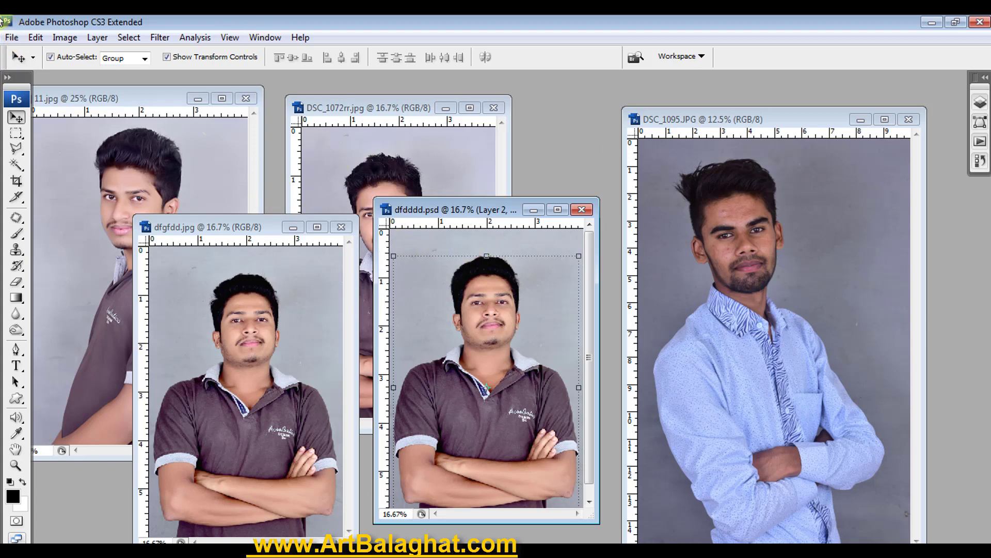
{"action": "left_click", "coordinate": [12, 38]}
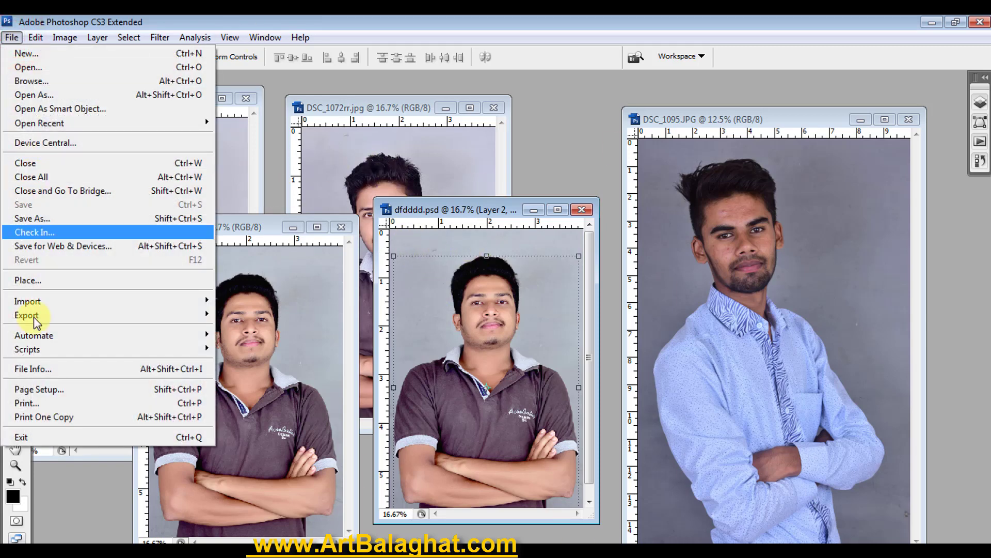
{"action": "left_click", "coordinate": [61, 438]}
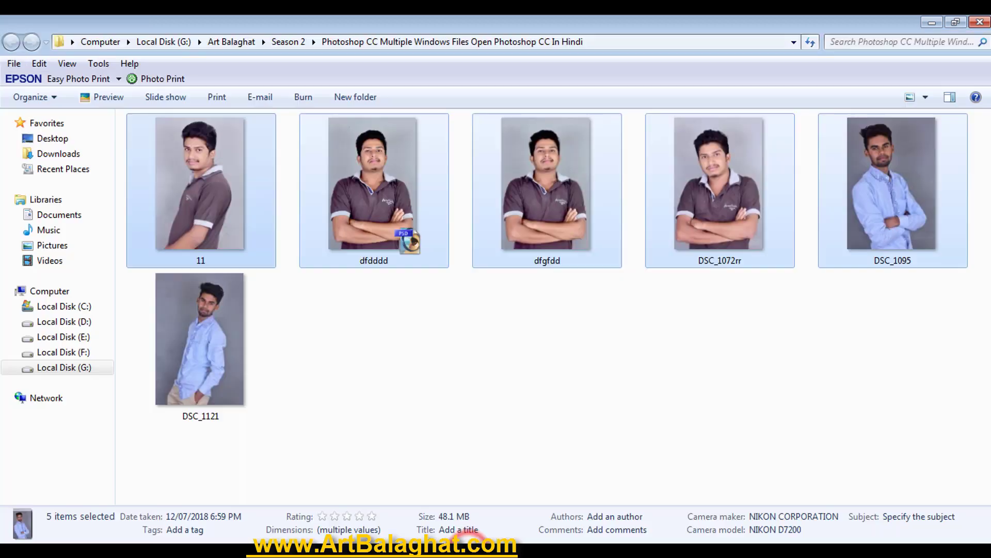
Deselect the photos and refresh the portrait folder in Explorer
{"action": "left_click", "coordinate": [603, 378]}
{"action": "right_click", "coordinate": [500, 382]}
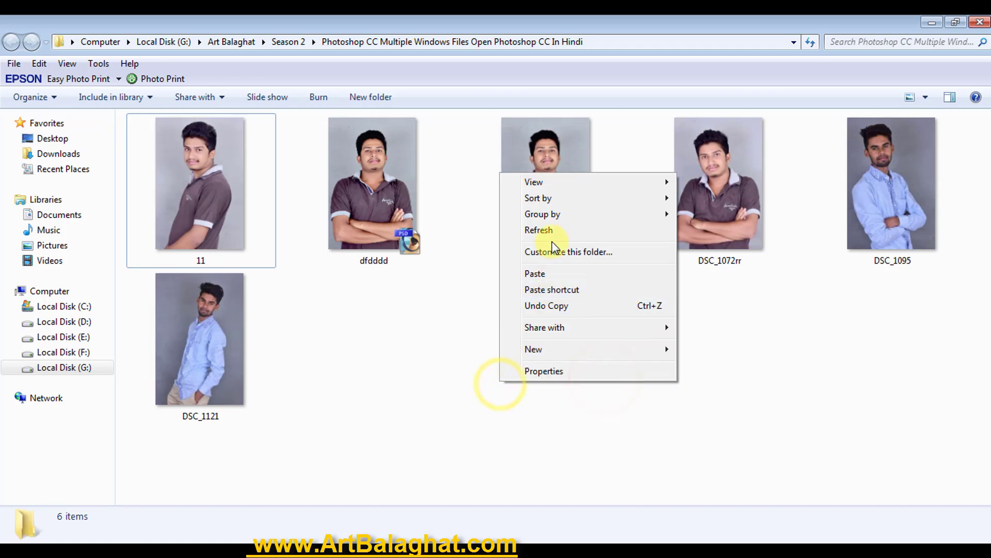
{"action": "left_click", "coordinate": [350, 293]}
{"action": "right_click", "coordinate": [431, 287]}
{"action": "left_click", "coordinate": [509, 354]}
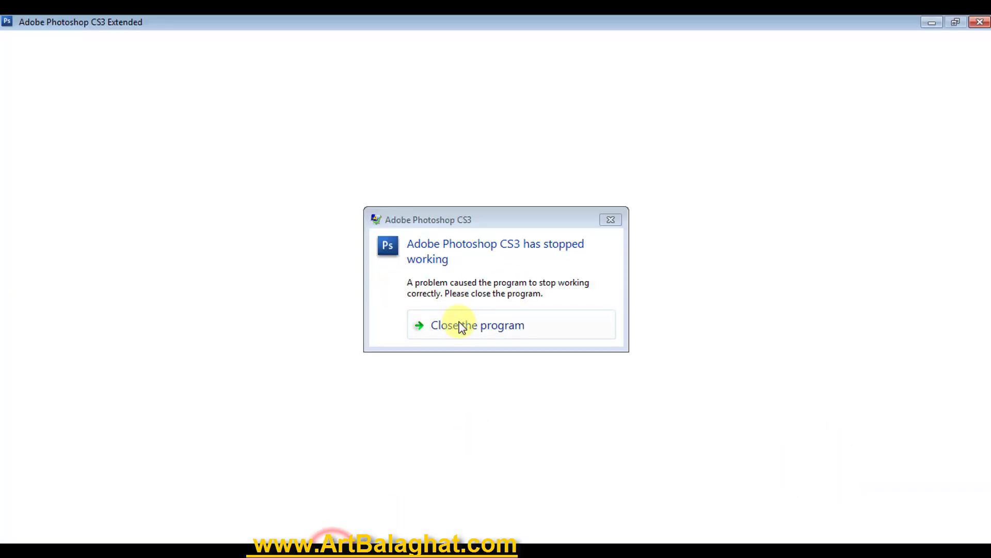
Close the crashed Photoshop CS3 windows and refresh the portrait folder again
{"action": "left_click", "coordinate": [462, 325]}
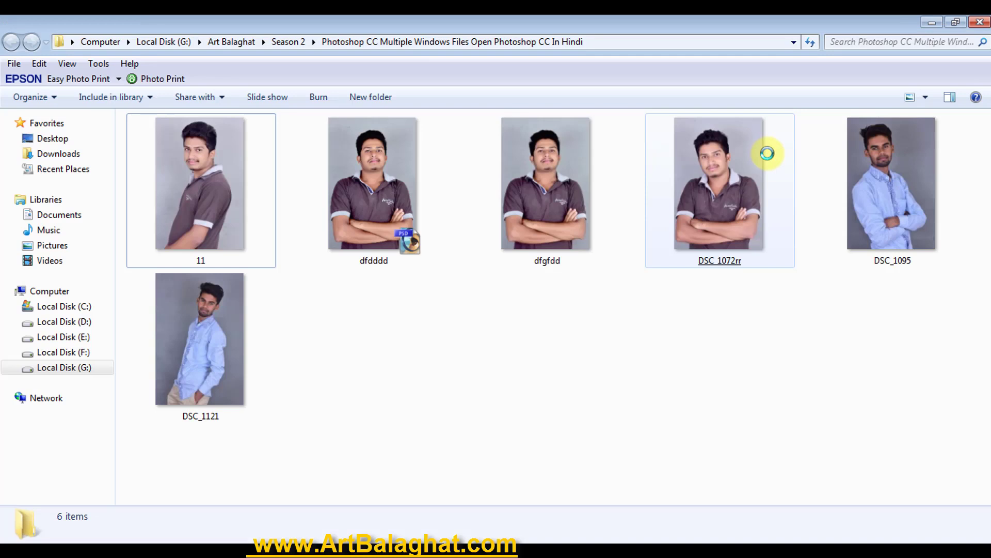
{"action": "left_click", "coordinate": [764, 155]}
{"action": "left_click", "coordinate": [593, 429]}
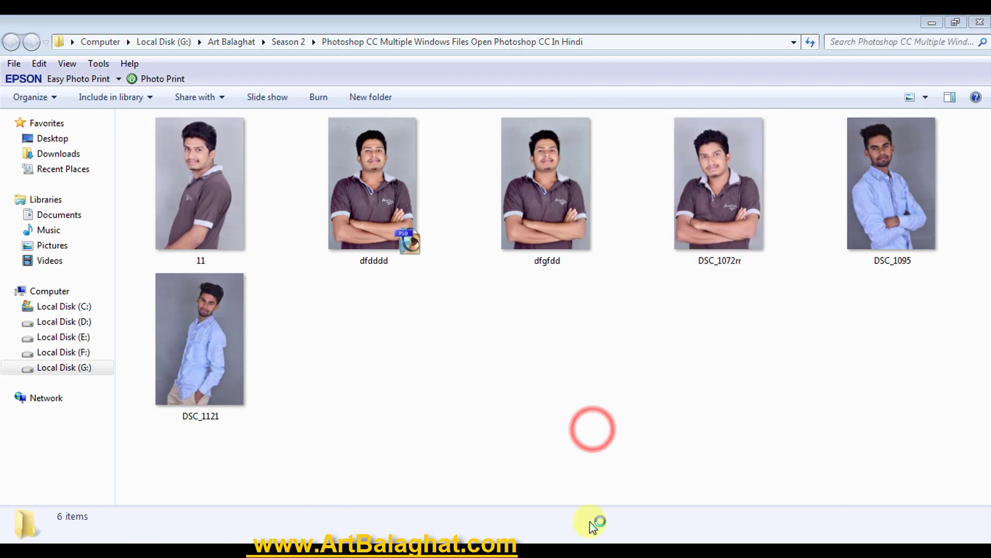
{"action": "left_click", "coordinate": [861, 413]}
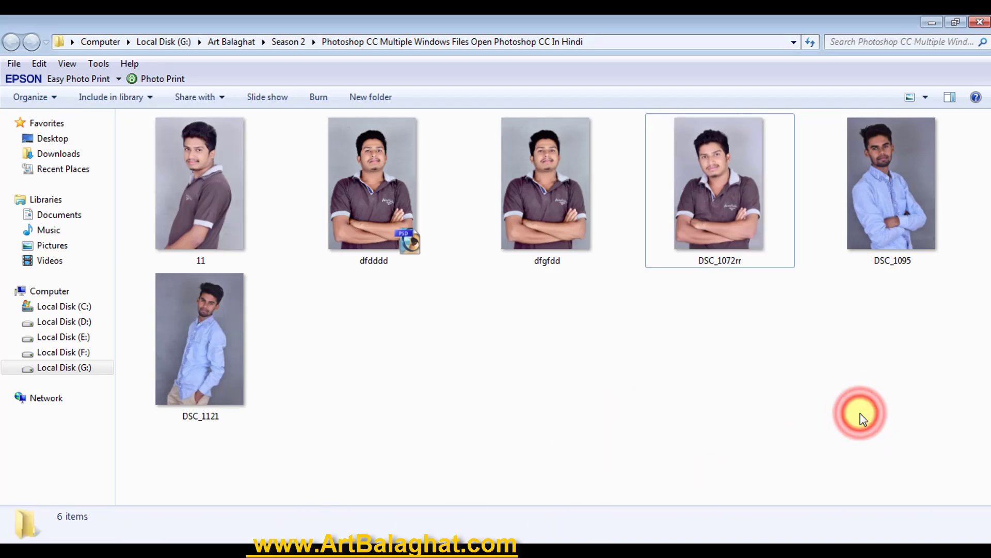
{"action": "right_click", "coordinate": [873, 453]}
{"action": "left_click", "coordinate": [863, 299]}
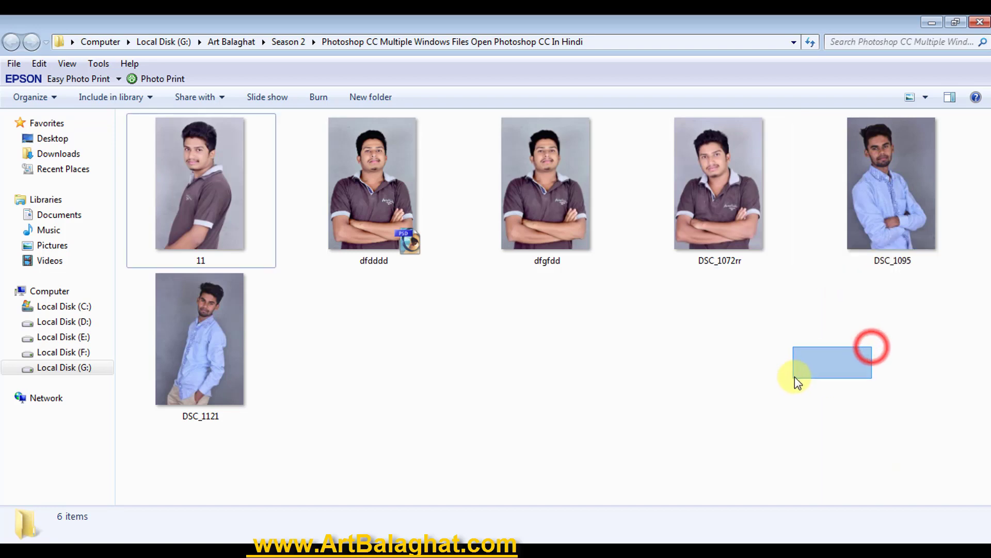
{"action": "left_click_drag", "start_coordinate": [794, 378], "coordinate": [819, 361]}
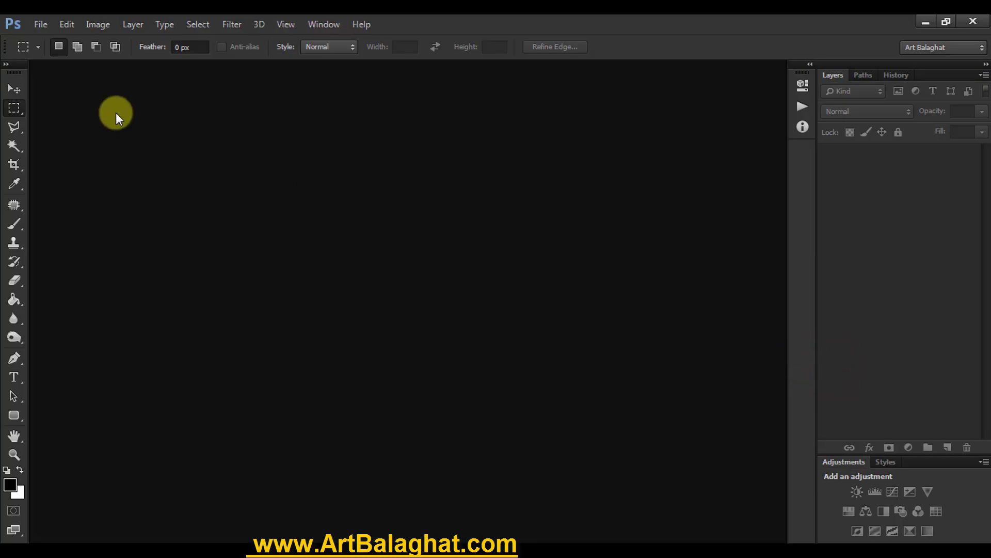
{"action": "left_click", "coordinate": [20, 91]}
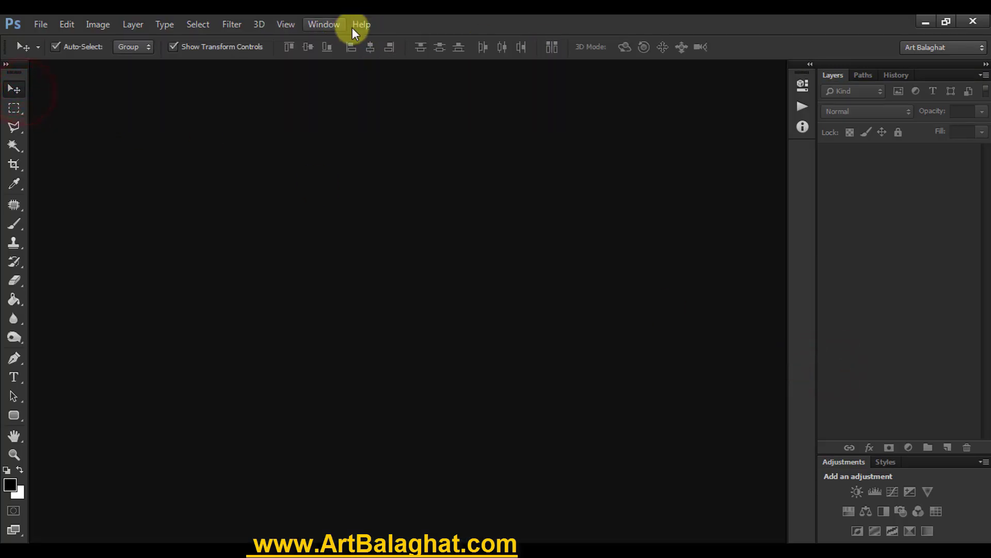
{"action": "left_click", "coordinate": [370, 25]}
{"action": "left_click", "coordinate": [406, 144]}
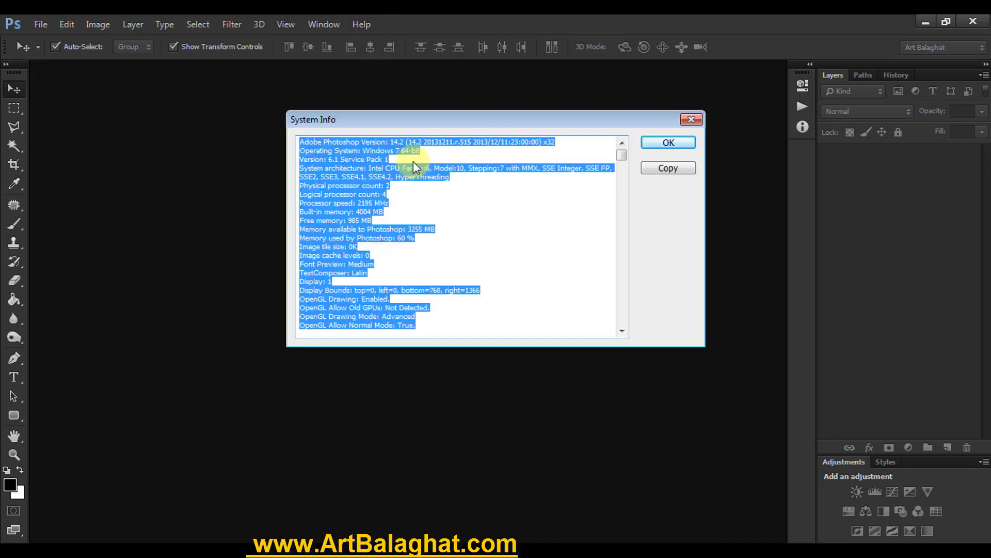
{"action": "left_click", "coordinate": [410, 144]}
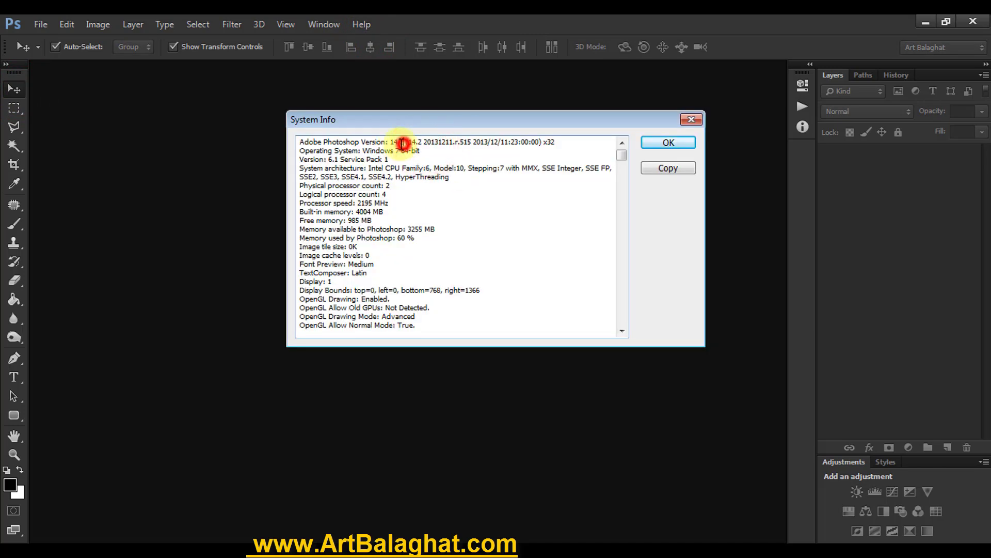
{"action": "left_click", "coordinate": [672, 141]}
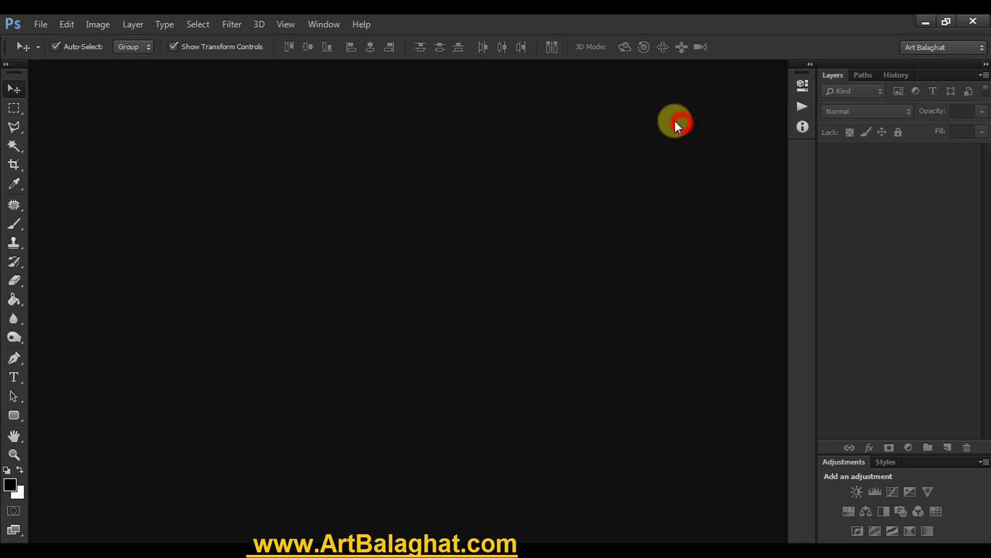
{"action": "left_click", "coordinate": [20, 83]}
Drag DSC_1072rr from the photo folder into Photoshop CC as its own document
{"action": "left_click", "coordinate": [424, 524]}
{"action": "left_click", "coordinate": [594, 384]}
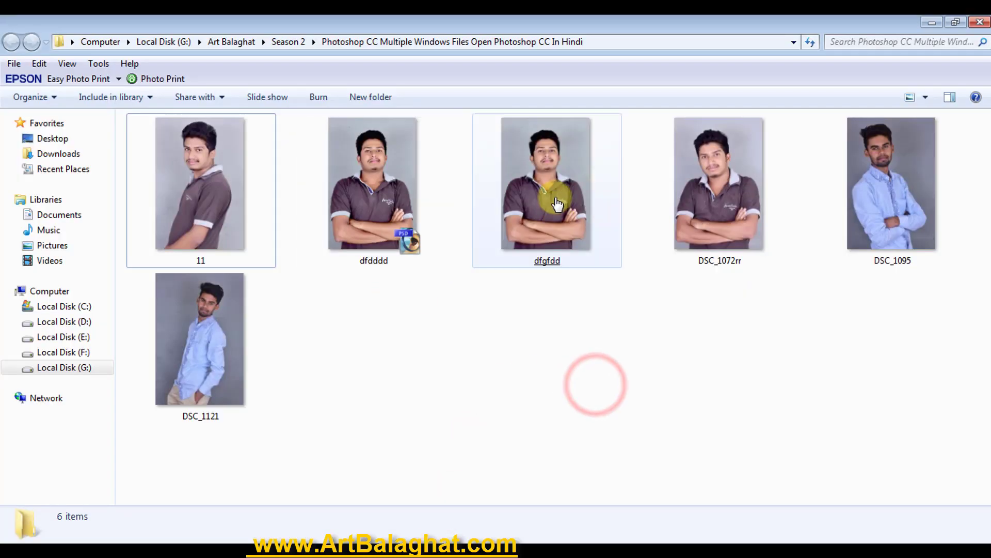
{"action": "mouse_move", "coordinate": [718, 196]}
{"action": "left_mouse_down"}
{"action": "mouse_move", "coordinate": [470, 542]}
{"action": "mouse_move", "coordinate": [214, 181]}
{"action": "left_mouse_up"}
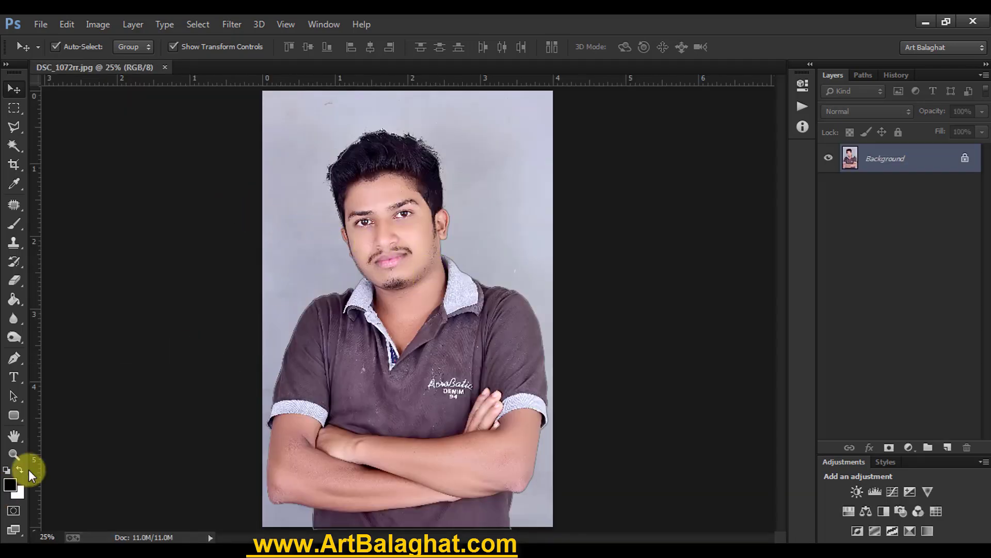
Zoom in on the portrait's face, fit it on screen, then pick up dfgfdd in Explorer
{"action": "left_click", "coordinate": [14, 454]}
{"action": "left_click_drag", "start_coordinate": [405, 248], "coordinate": [465, 275]}
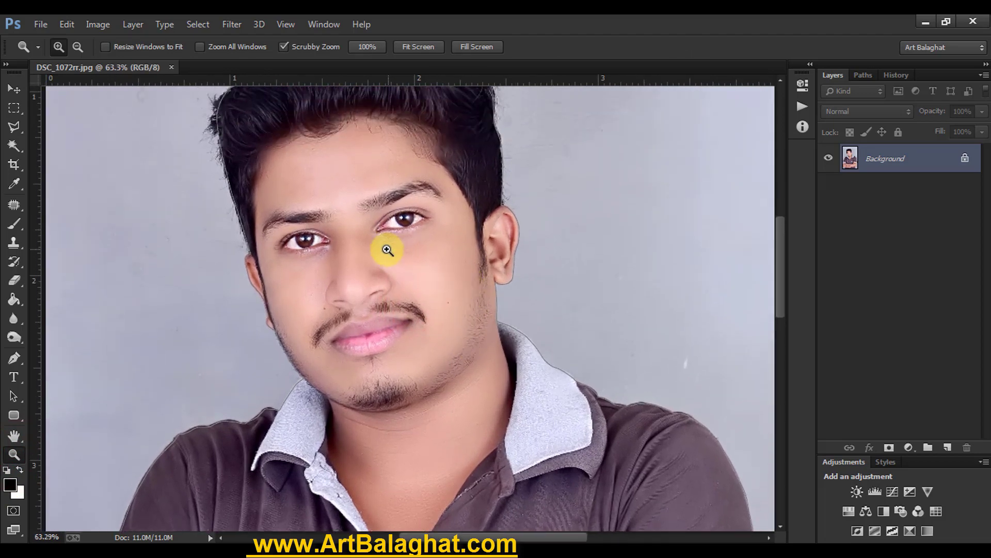
{"action": "right_click", "coordinate": [387, 250]}
{"action": "left_click", "coordinate": [408, 259]}
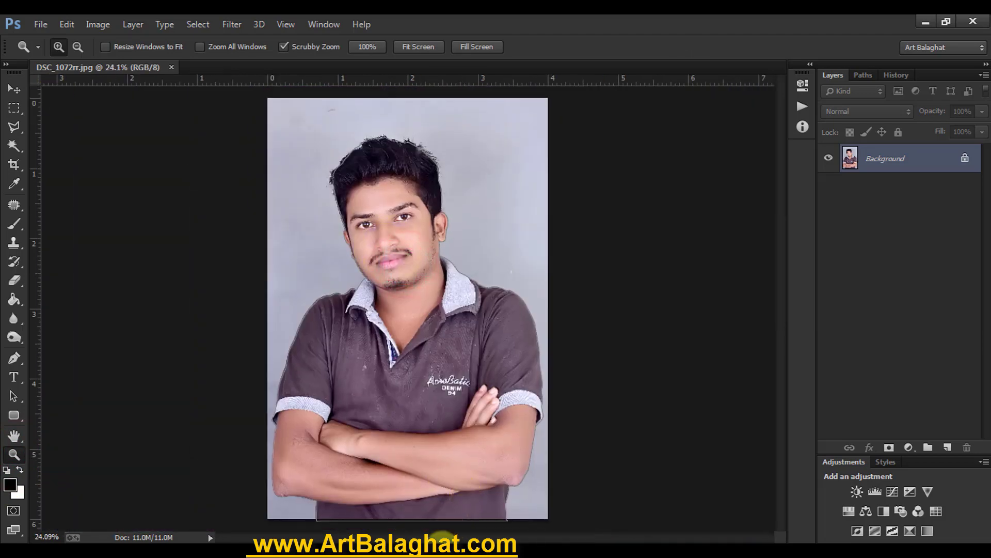
{"action": "left_click", "coordinate": [443, 537]}
{"action": "left_click_drag", "start_coordinate": [545, 220], "coordinate": [537, 385]}
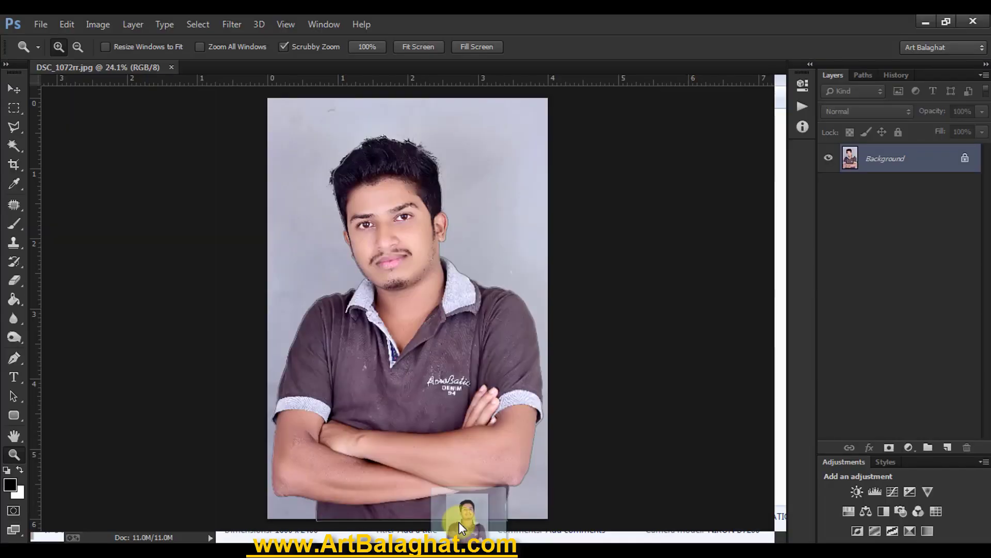
Place dfgfdd as a layer in DSC_1072rr.jpg, hide it, and select the Move tool
{"action": "left_click_drag", "start_coordinate": [537, 385], "coordinate": [383, 253]}
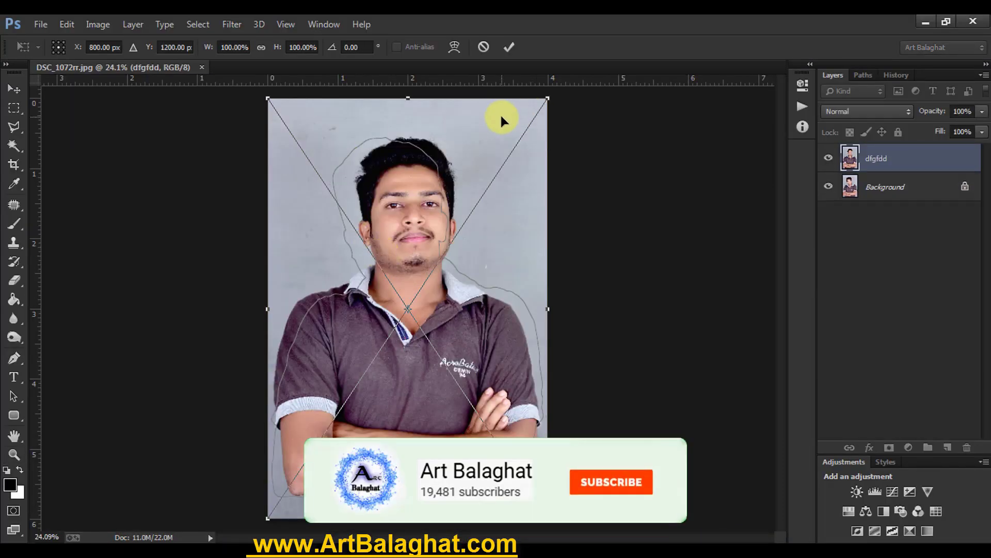
{"action": "double_click", "coordinate": [501, 159]}
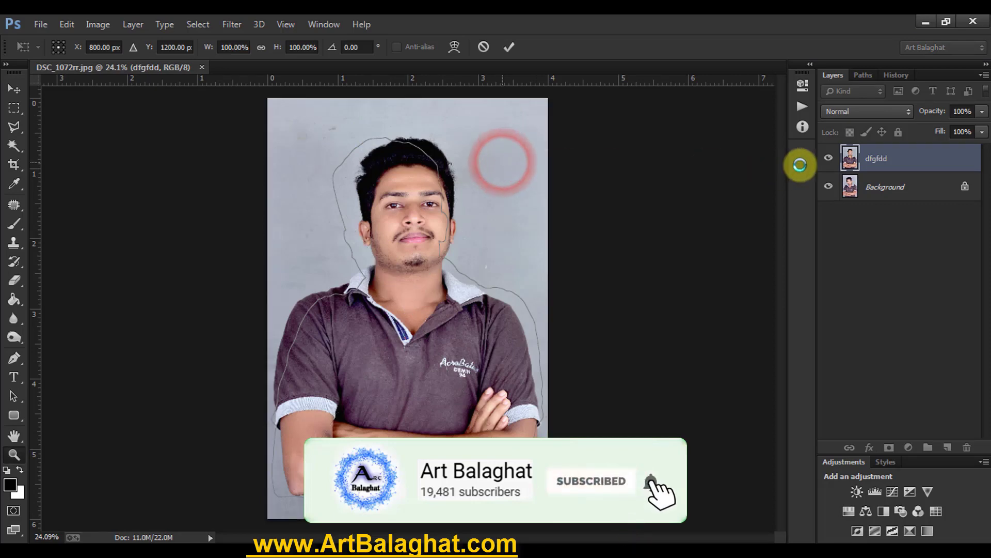
{"action": "left_click", "coordinate": [828, 158]}
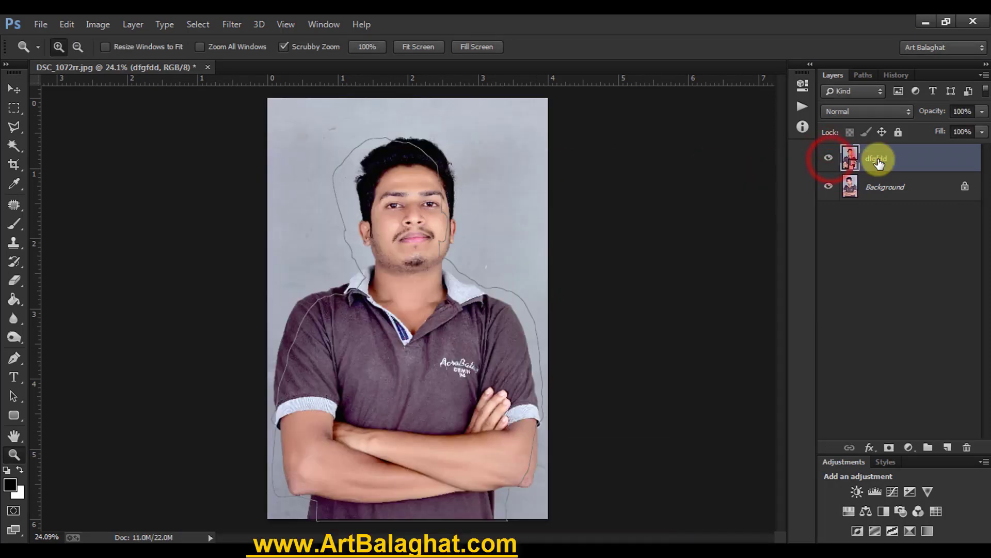
{"action": "left_click", "coordinate": [880, 164]}
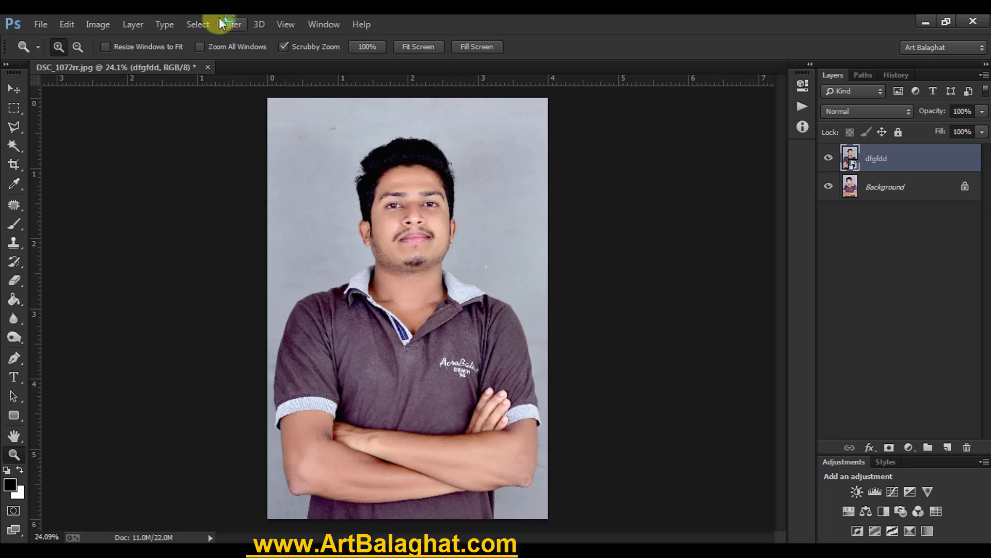
{"action": "left_click", "coordinate": [828, 158]}
{"action": "left_click", "coordinate": [14, 88]}
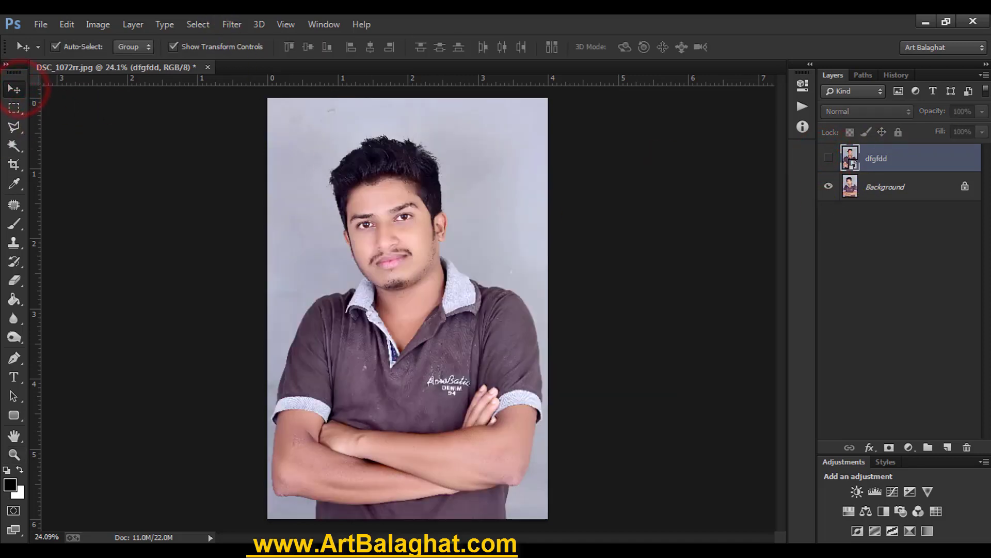
Close DSC_1072rr.jpg in Photoshop, discarding its changes
{"action": "key", "text": "alt+Tab"}
{"action": "left_click", "coordinate": [408, 405]}
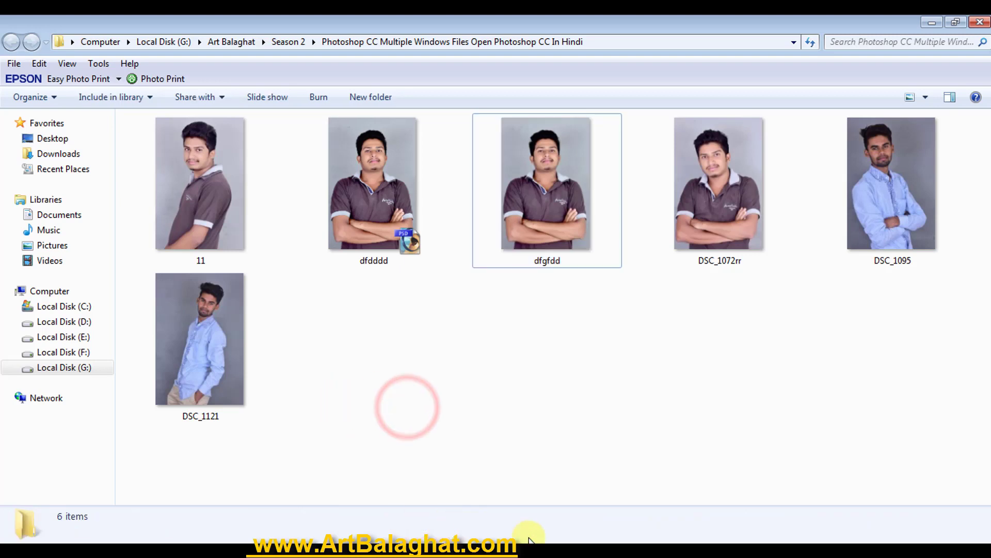
{"action": "key", "text": "alt+Tab"}
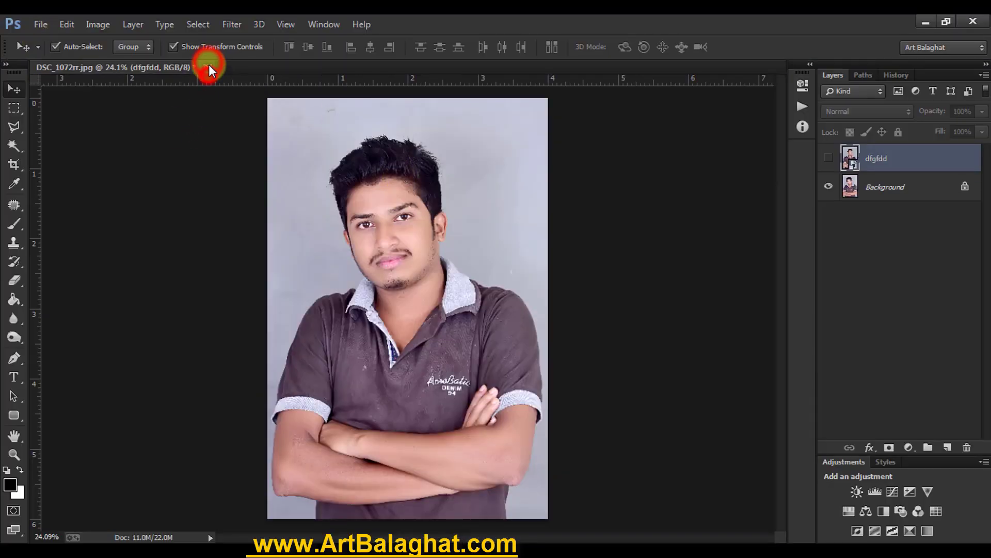
{"action": "left_click", "coordinate": [209, 68]}
{"action": "left_click", "coordinate": [496, 228]}
Drag photos 11 through DSC_1072rr into Photoshop as tabs, then close all documents
{"action": "key", "text": "alt+Tab"}
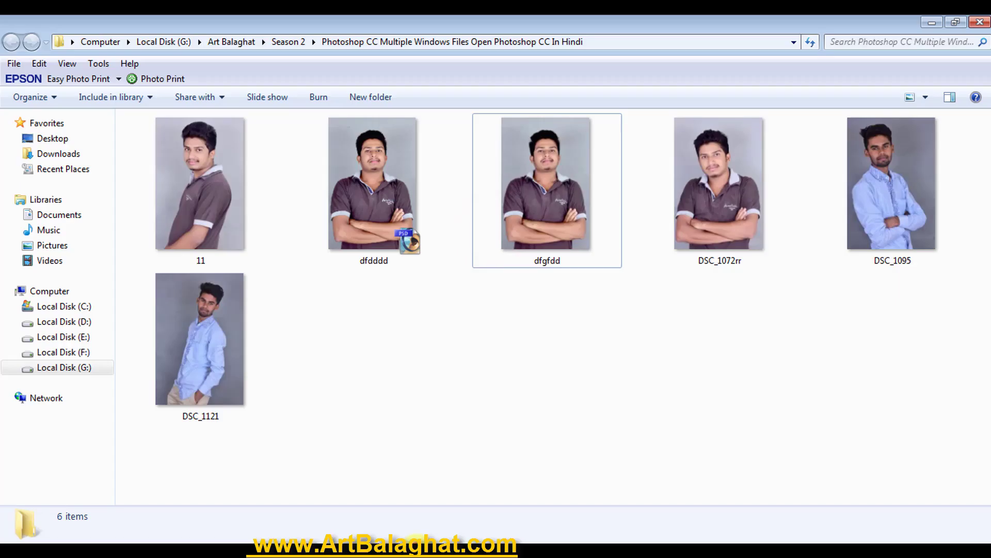
{"action": "left_click", "coordinate": [427, 346]}
{"action": "left_click_drag", "start_coordinate": [133, 173], "coordinate": [664, 182]}
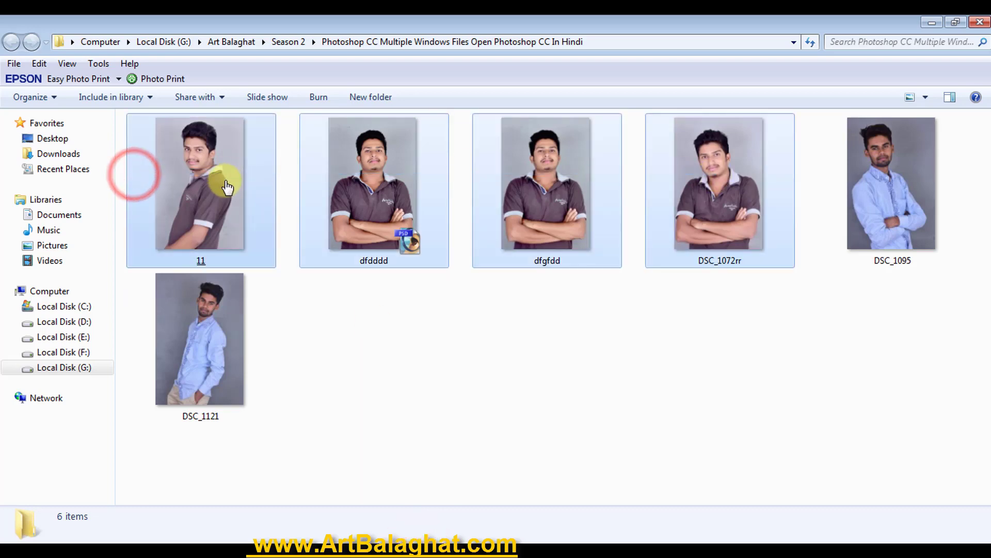
{"action": "left_click_drag", "start_coordinate": [227, 187], "coordinate": [437, 301]}
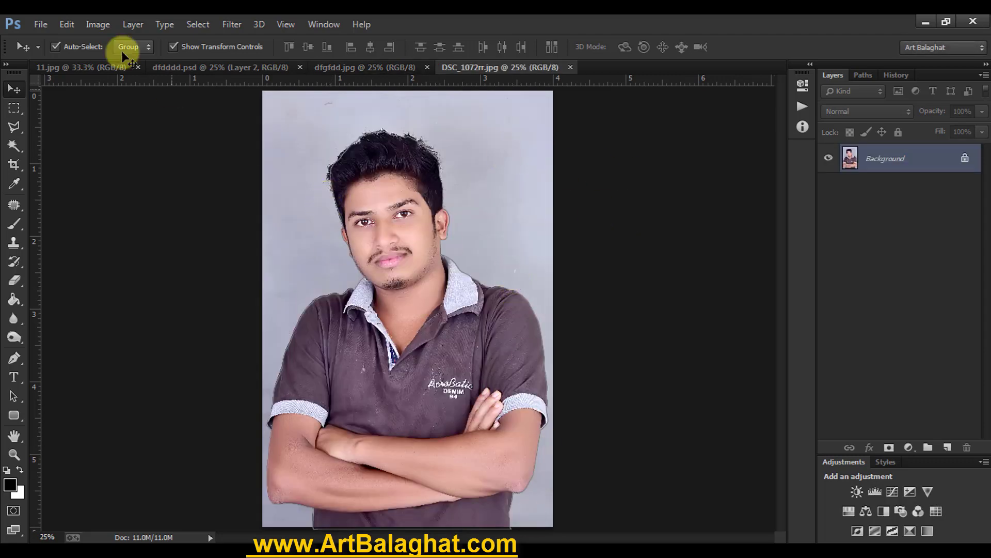
{"action": "key", "text": "ctrl+alt+w"}
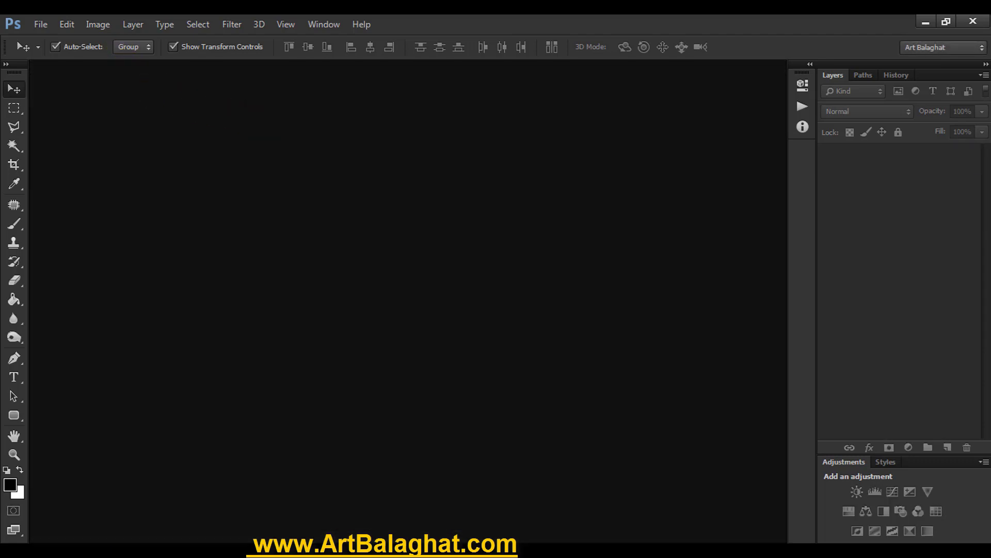
Open photo 11 in Photoshop by dragging it from the folder
{"action": "left_click", "coordinate": [442, 540]}
{"action": "left_click", "coordinate": [467, 379]}
{"action": "mouse_move", "coordinate": [239, 215]}
{"action": "left_mouse_down"}
{"action": "mouse_move", "coordinate": [478, 537]}
{"action": "mouse_move", "coordinate": [427, 339]}
{"action": "left_mouse_up"}
{"action": "left_click", "coordinate": [432, 540]}
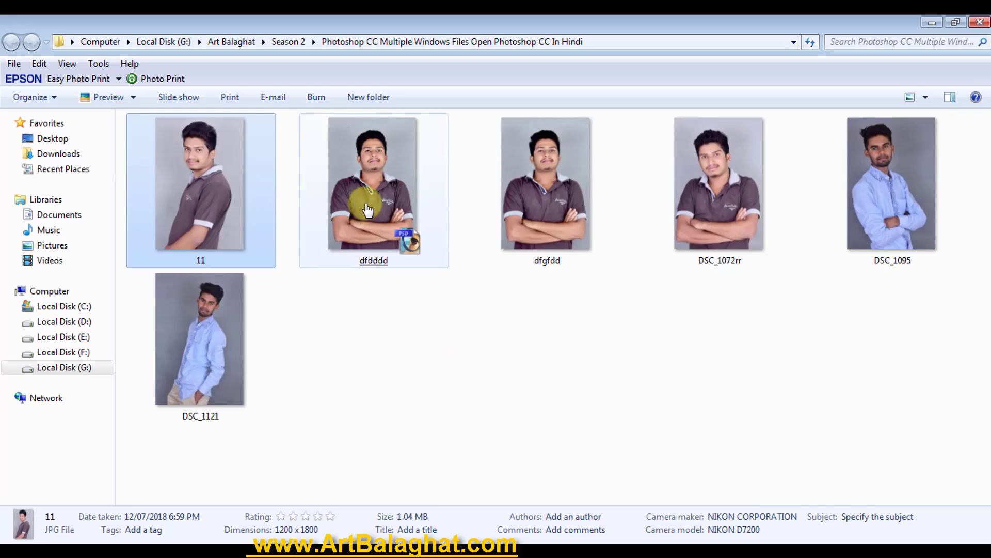
Undo dfdddd placed as a layer in 11.jpg and open dfdddd.psd as its own tab
{"action": "mouse_move", "coordinate": [367, 209]}
{"action": "left_mouse_down"}
{"action": "mouse_move", "coordinate": [371, 242]}
{"action": "mouse_move", "coordinate": [415, 222]}
{"action": "left_mouse_up"}
{"action": "double_click", "coordinate": [415, 221]}
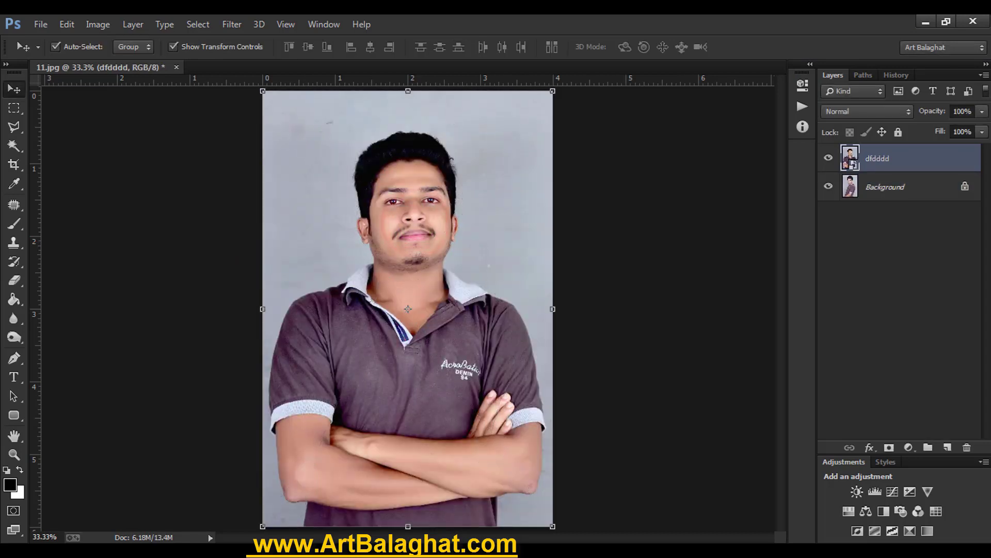
{"action": "key", "text": "ctrl+z"}
{"action": "left_click", "coordinate": [426, 540]}
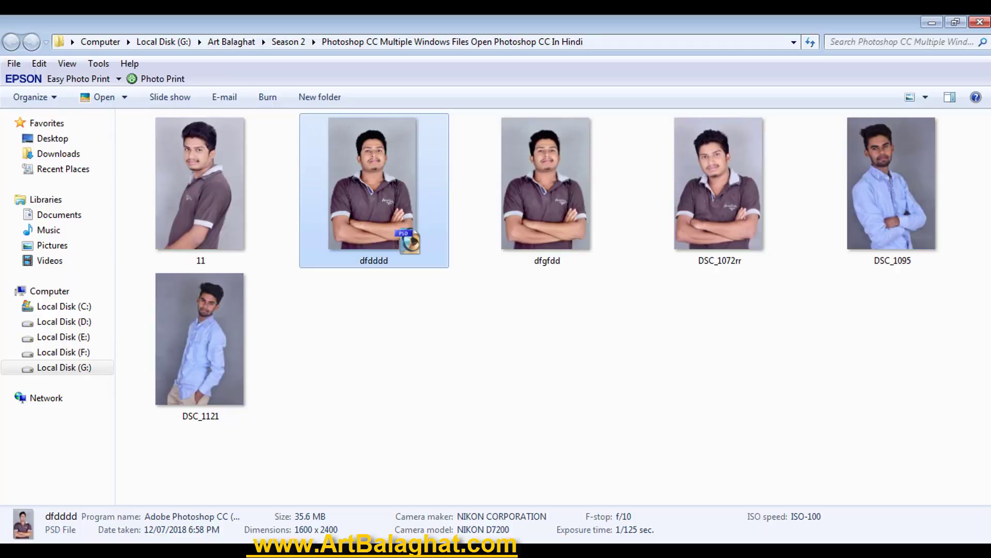
{"action": "mouse_move", "coordinate": [372, 240]}
{"action": "left_mouse_down"}
{"action": "mouse_move", "coordinate": [317, 57]}
{"action": "mouse_move", "coordinate": [231, 66]}
{"action": "left_mouse_up"}
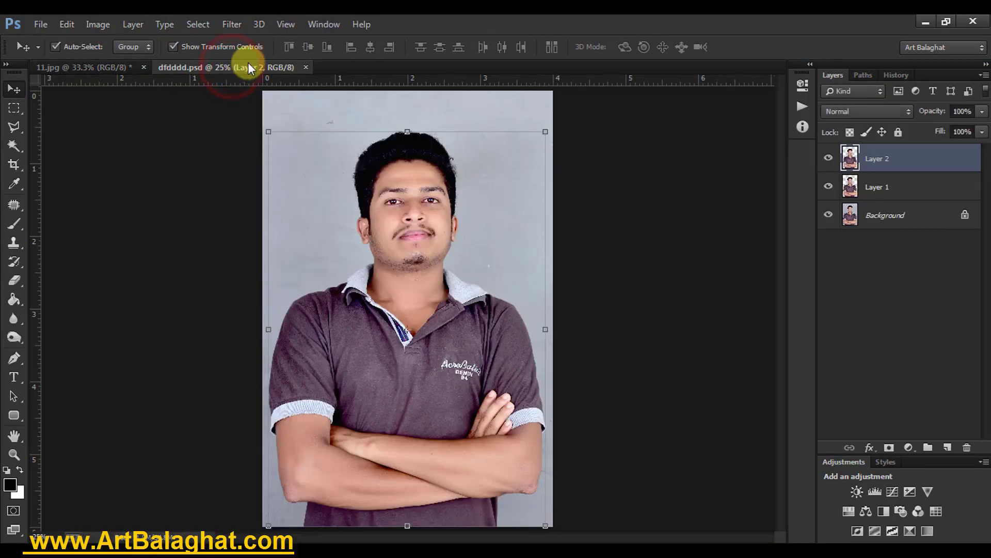
Open dfgfdd.jpg as its own tab by dragging it from Explorer onto Photoshop
{"action": "left_click", "coordinate": [109, 69]}
{"action": "left_click", "coordinate": [206, 69]}
{"action": "left_click", "coordinate": [926, 22]}
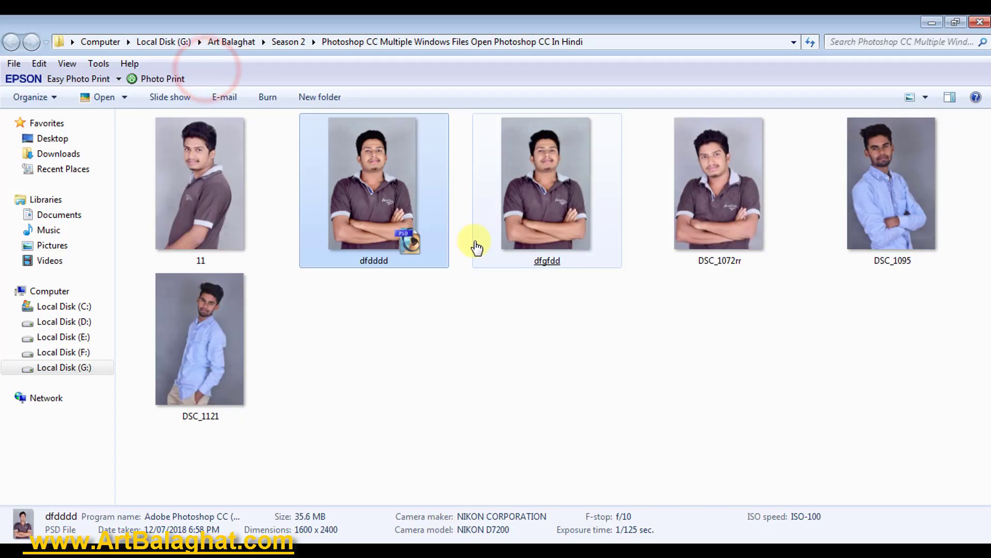
{"action": "left_click_drag", "start_coordinate": [550, 195], "coordinate": [489, 537]}
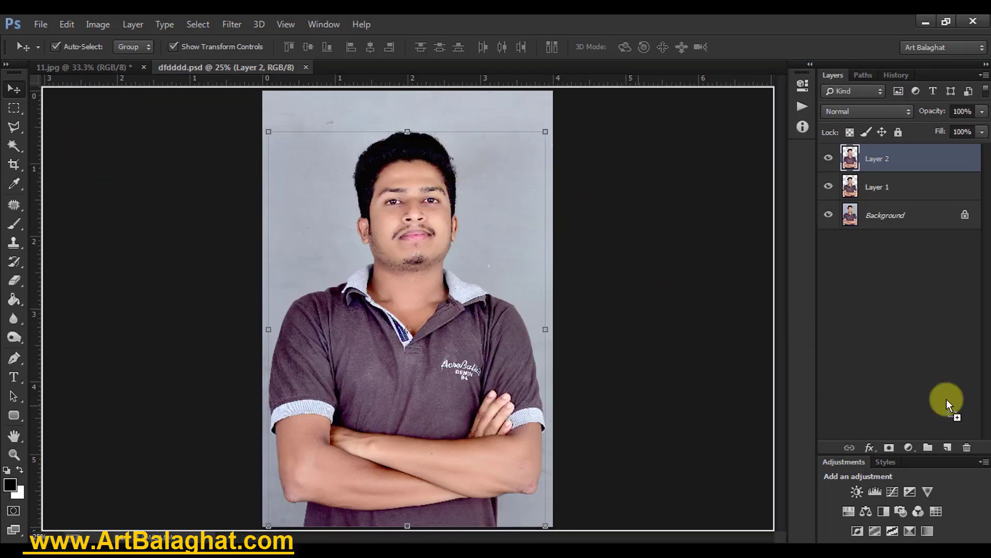
{"action": "left_click_drag", "start_coordinate": [811, 342], "coordinate": [955, 383]}
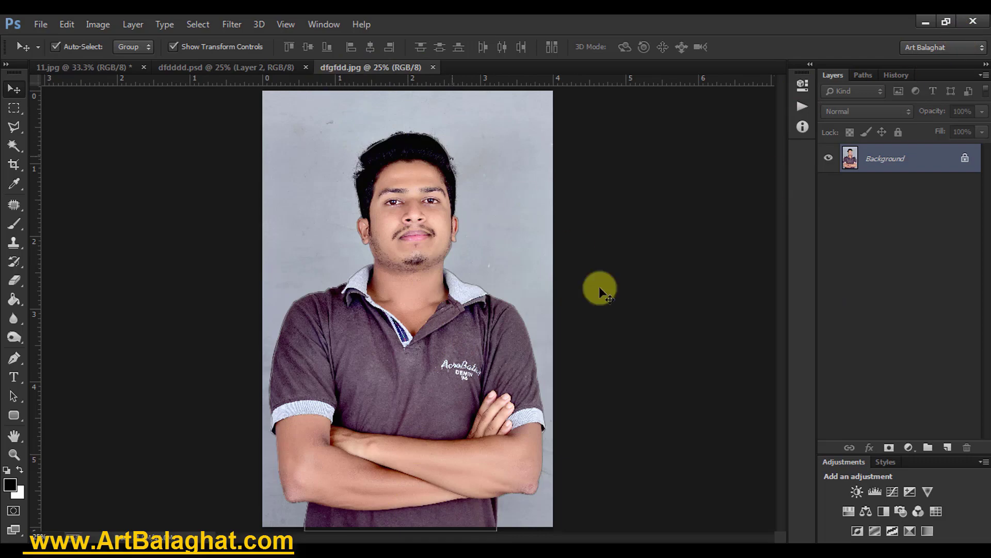
Drag DSC_1072rr.jpg from Explorer onto Photoshop's tab bar as a fourth document
{"action": "left_click", "coordinate": [428, 539]}
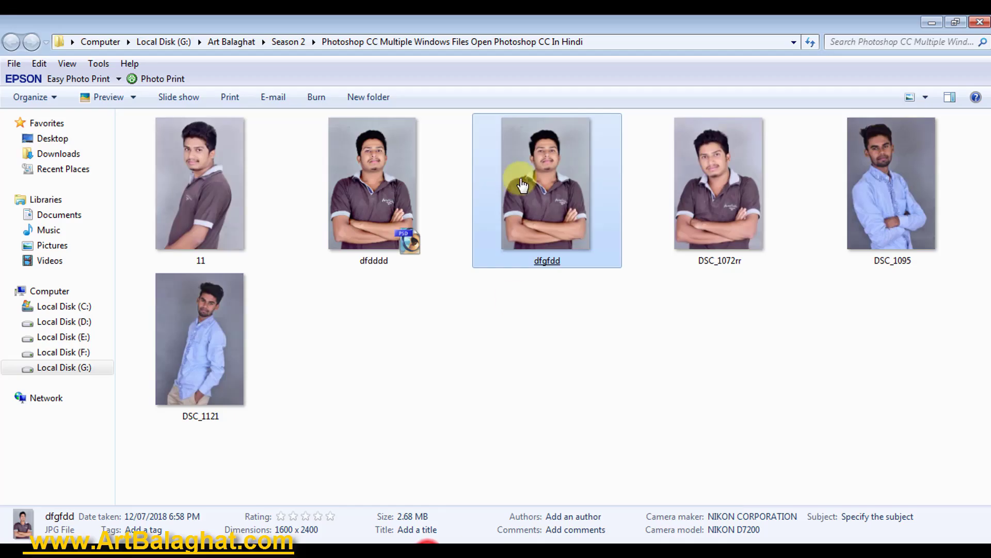
{"action": "mouse_move", "coordinate": [716, 179]}
{"action": "left_mouse_down"}
{"action": "mouse_move", "coordinate": [493, 537]}
{"action": "mouse_move", "coordinate": [683, 228]}
{"action": "left_mouse_up"}
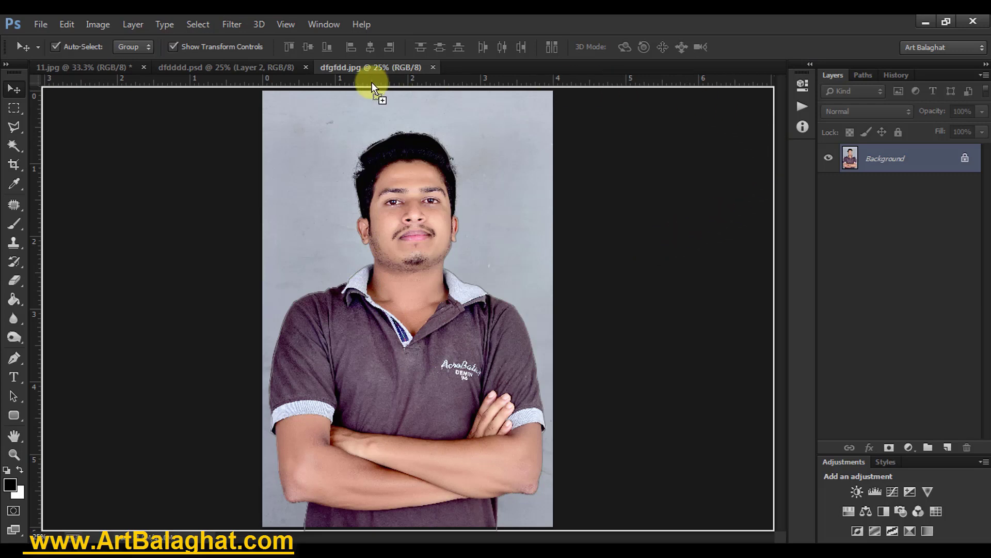
{"action": "left_click_drag", "start_coordinate": [76, 502], "coordinate": [671, 528]}
{"action": "left_click_drag", "start_coordinate": [759, 476], "coordinate": [761, 468]}
{"action": "left_click_drag", "start_coordinate": [701, 417], "coordinate": [692, 408]}
{"action": "mouse_move", "coordinate": [548, 369]}
{"action": "left_mouse_down"}
{"action": "mouse_move", "coordinate": [532, 361]}
{"action": "mouse_move", "coordinate": [522, 99]}
{"action": "mouse_move", "coordinate": [887, 380]}
{"action": "mouse_move", "coordinate": [631, 94]}
{"action": "mouse_move", "coordinate": [575, 65]}
{"action": "left_mouse_up"}
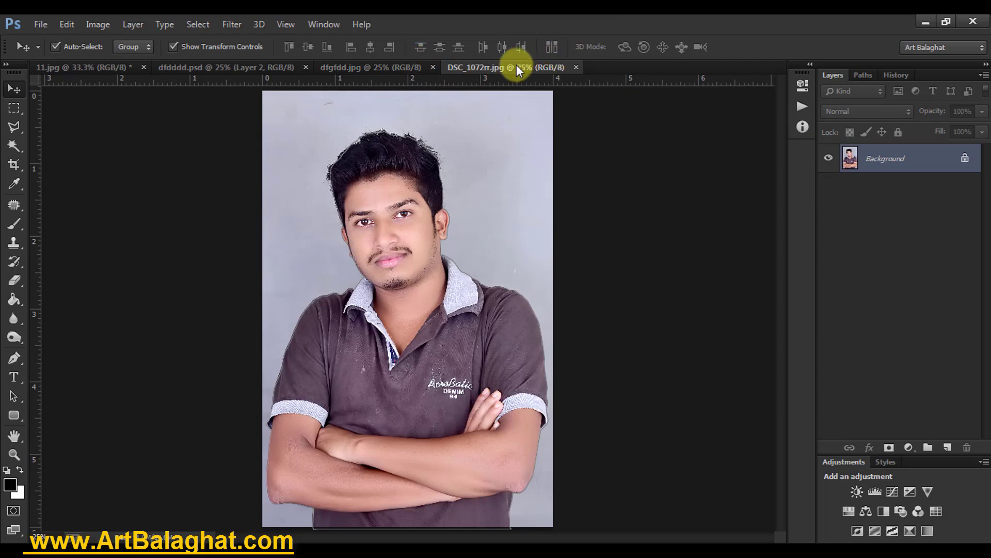
Cycle through the dfdddd.psd, dfgfdd.jpg and DSC_1072rr.jpg tabs, finishing on 11.jpg
{"action": "left_click", "coordinate": [220, 72]}
{"action": "left_click", "coordinate": [353, 63]}
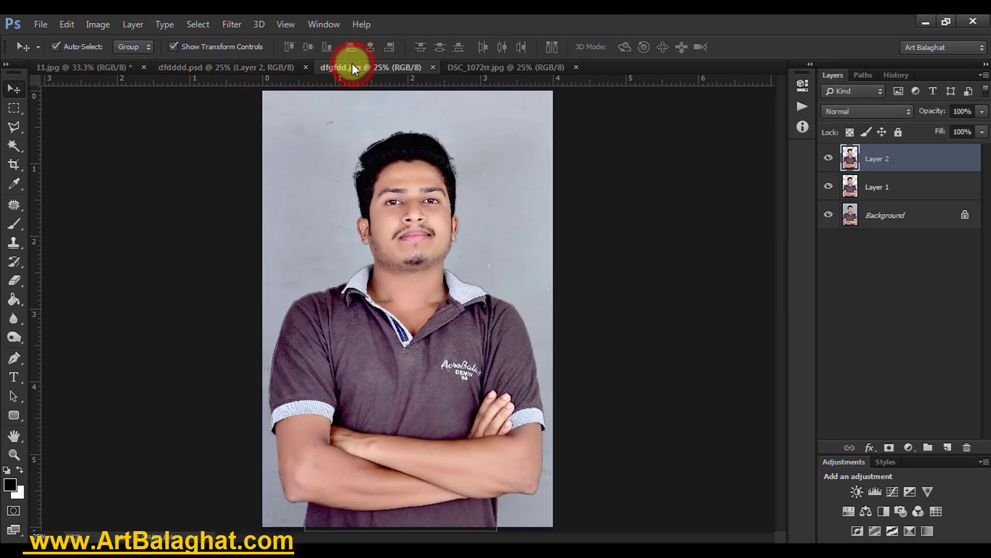
{"action": "left_click", "coordinate": [498, 67]}
{"action": "left_click", "coordinate": [323, 70]}
{"action": "left_click", "coordinate": [227, 67]}
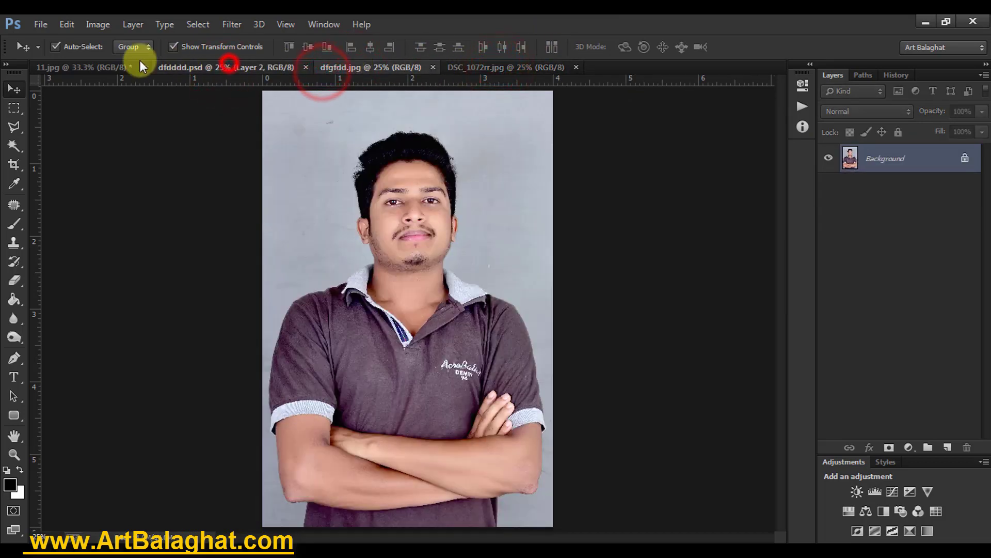
{"action": "left_click", "coordinate": [105, 62]}
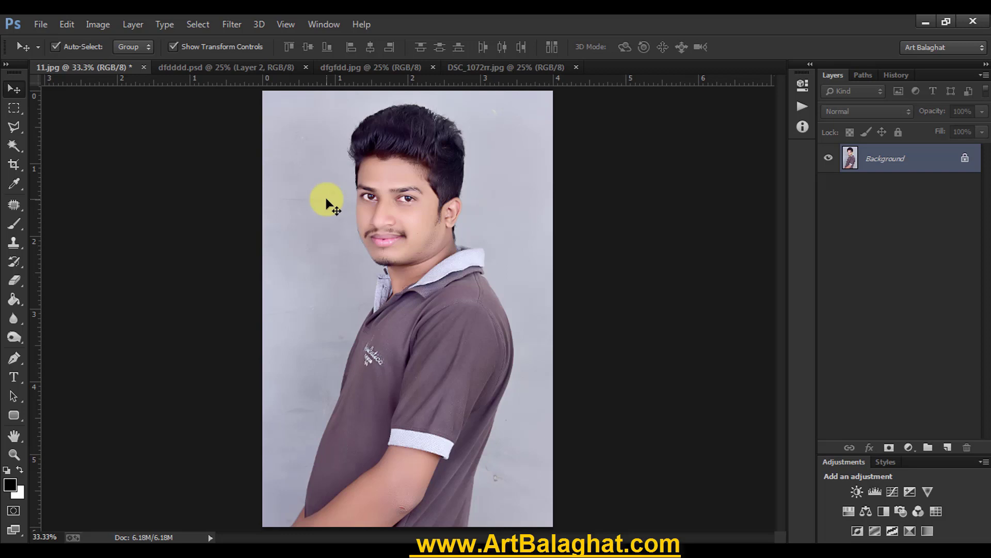
Check dfdddd.psd and its layers, then make DSC_1072rr.jpg the active document
{"action": "left_click", "coordinate": [227, 66]}
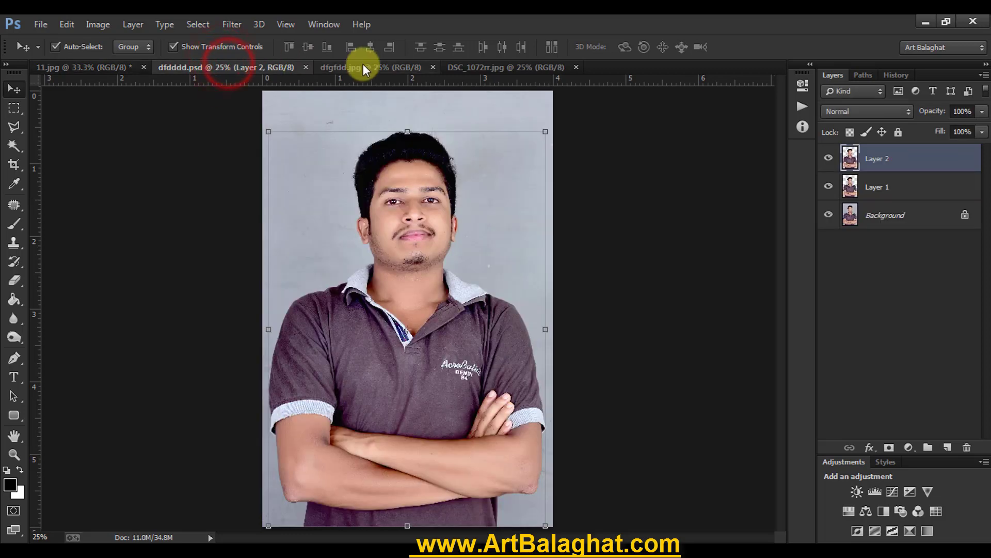
{"action": "left_click", "coordinate": [497, 68]}
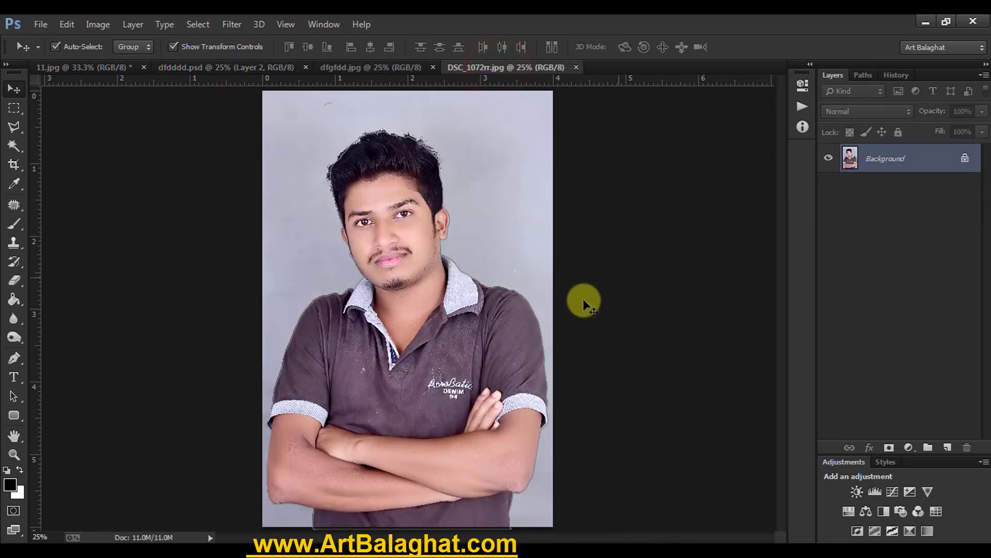